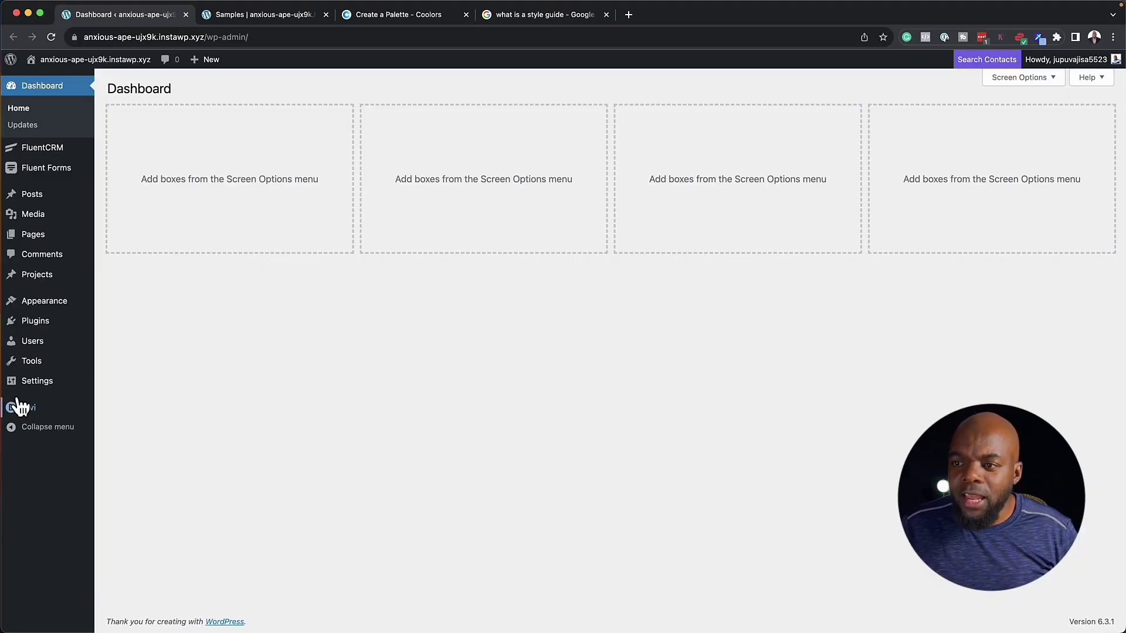
Step: Finish the introduction and bring up the WordPress admin Dashboard with the Divi menu
mouse_move(46, 410)
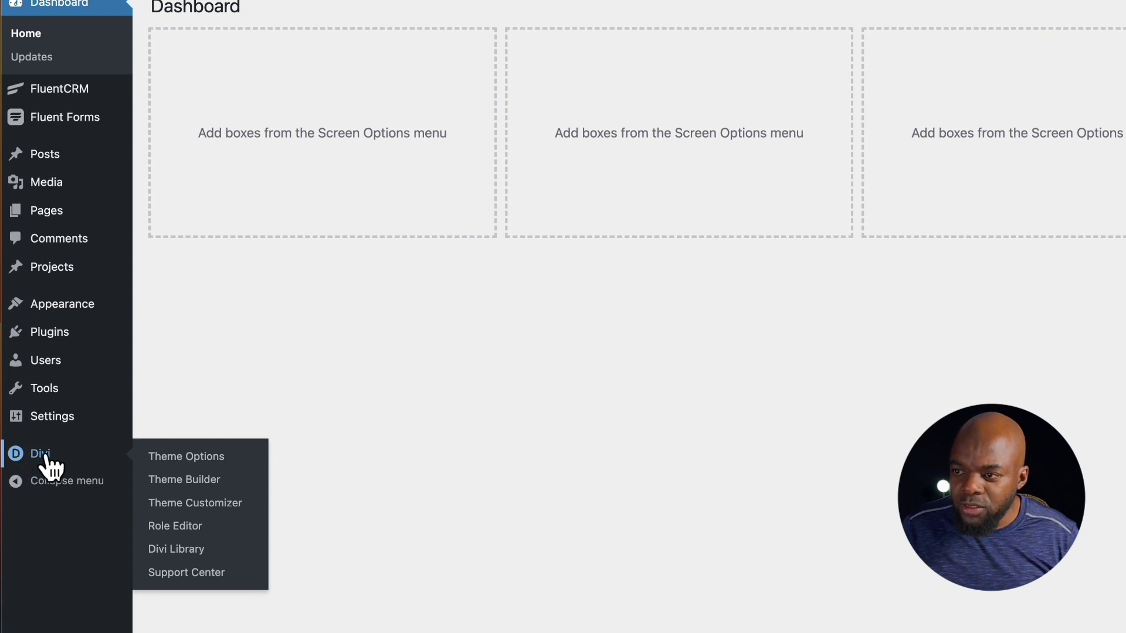
Step: Review the eight-colour default palette in Divi Theme Options, then go to the Samples page in the Visual Builder
click(232, 457)
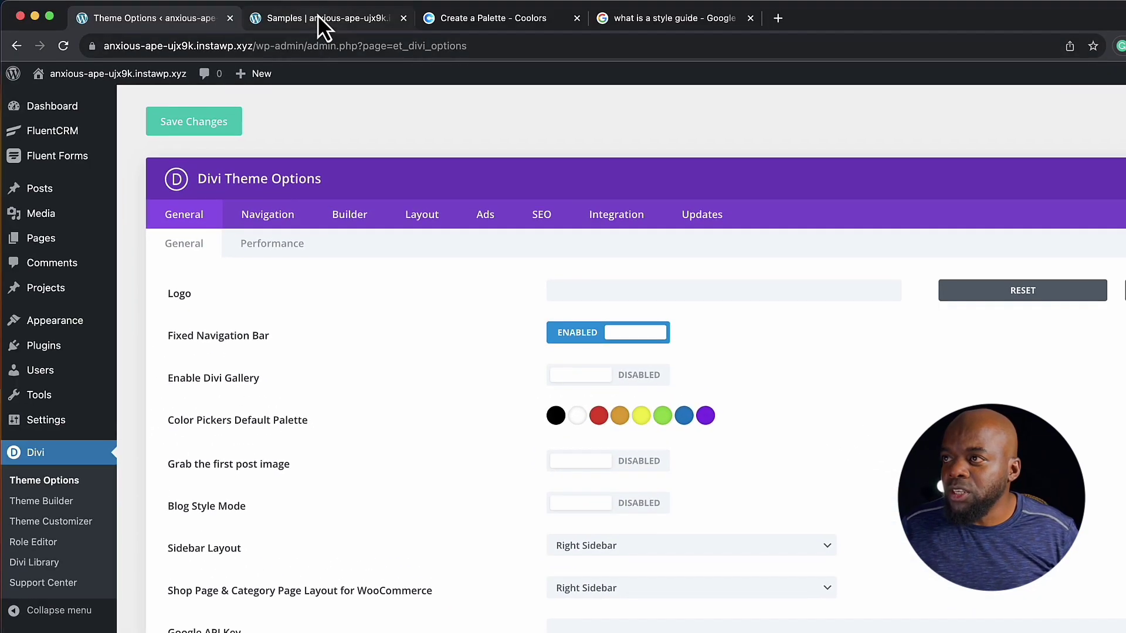
click(318, 17)
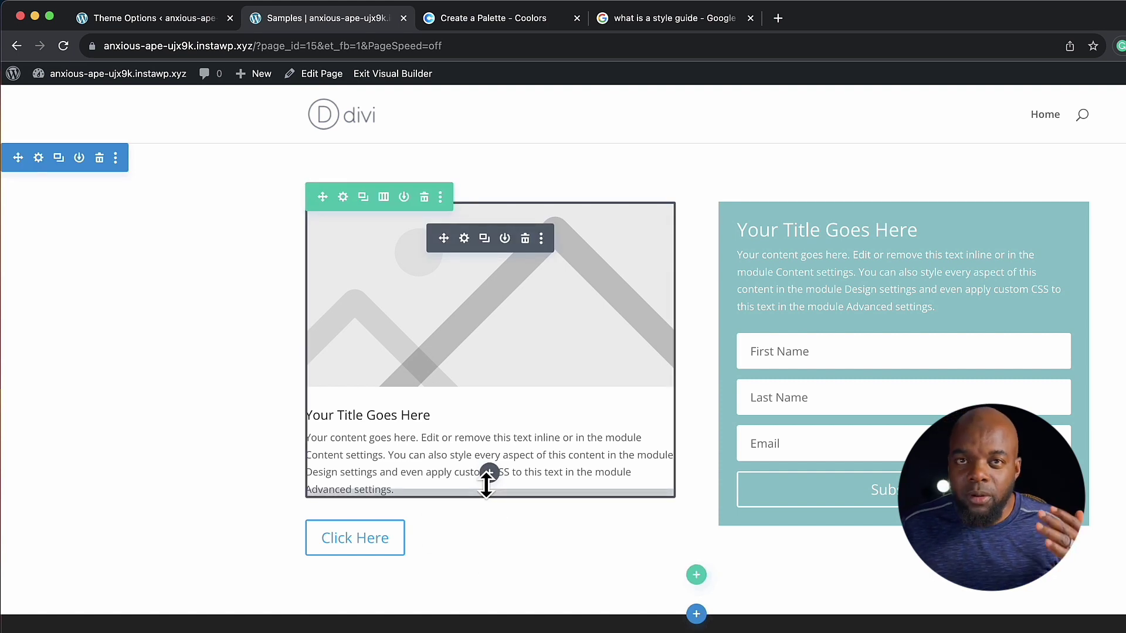
Step: Set the blurb title 'Your Title Goes Here' to the Aclonica font and save the blurb
click(465, 239)
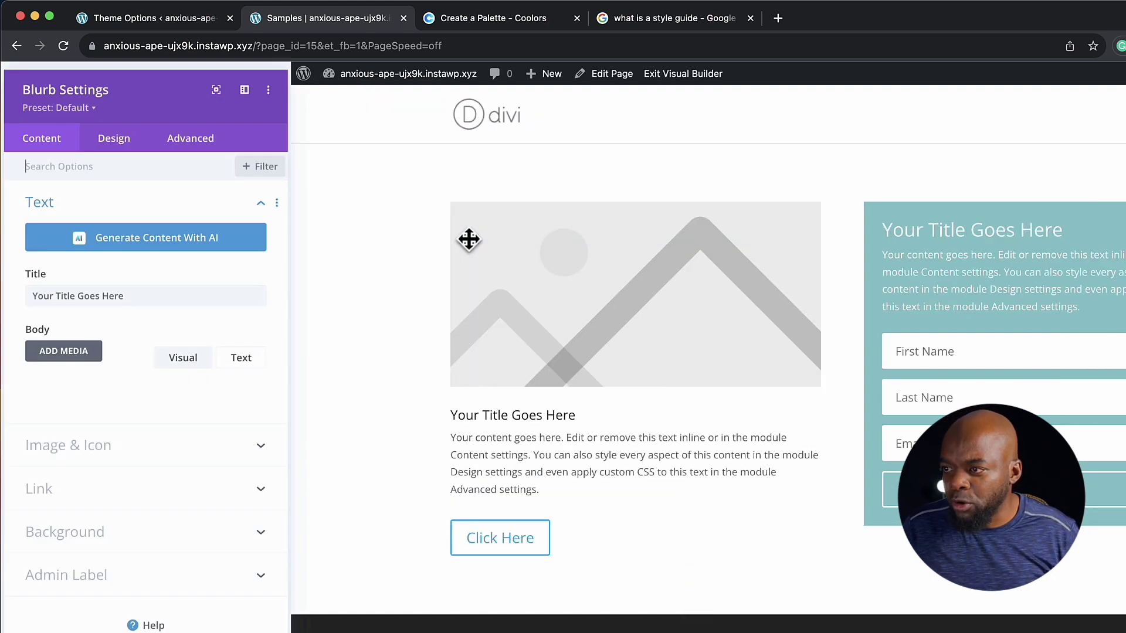
click(120, 133)
click(40, 246)
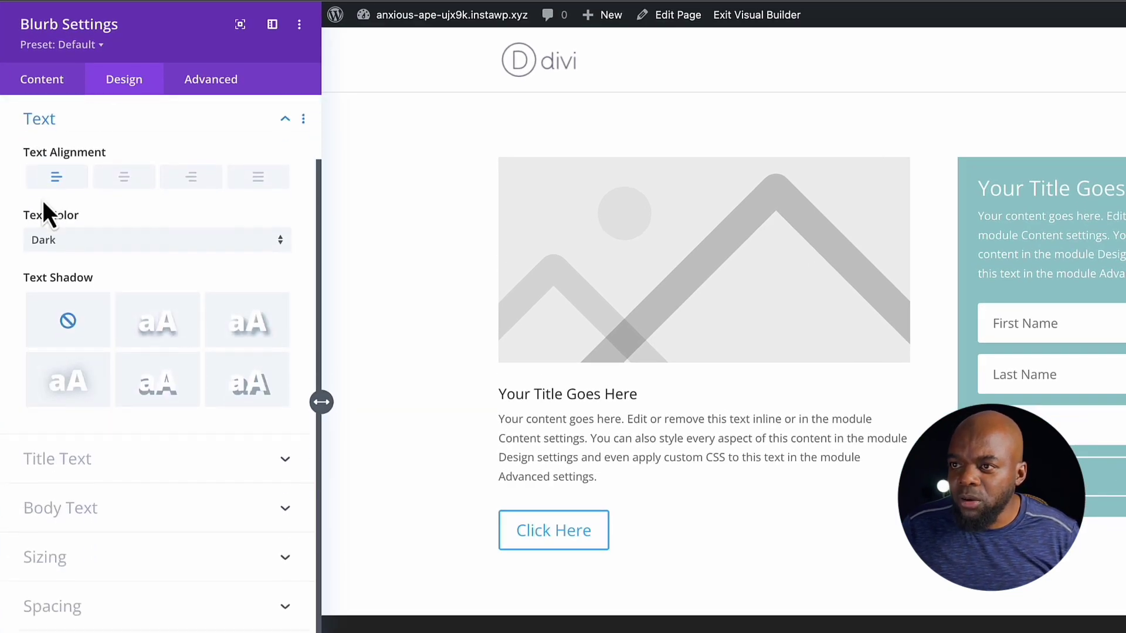
click(92, 460)
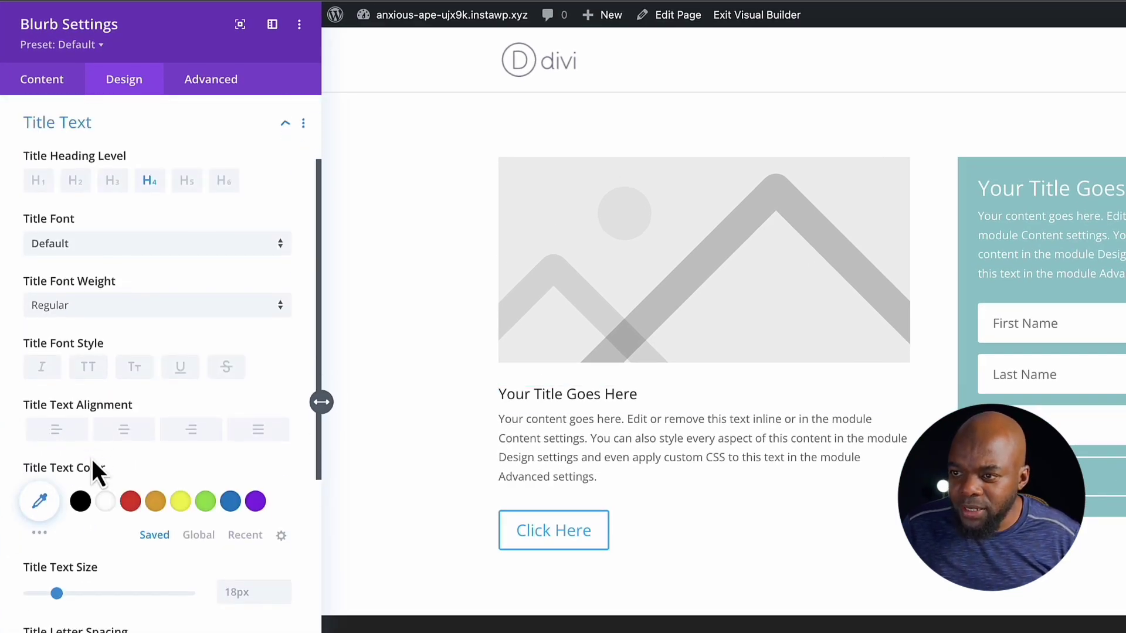
click(95, 251)
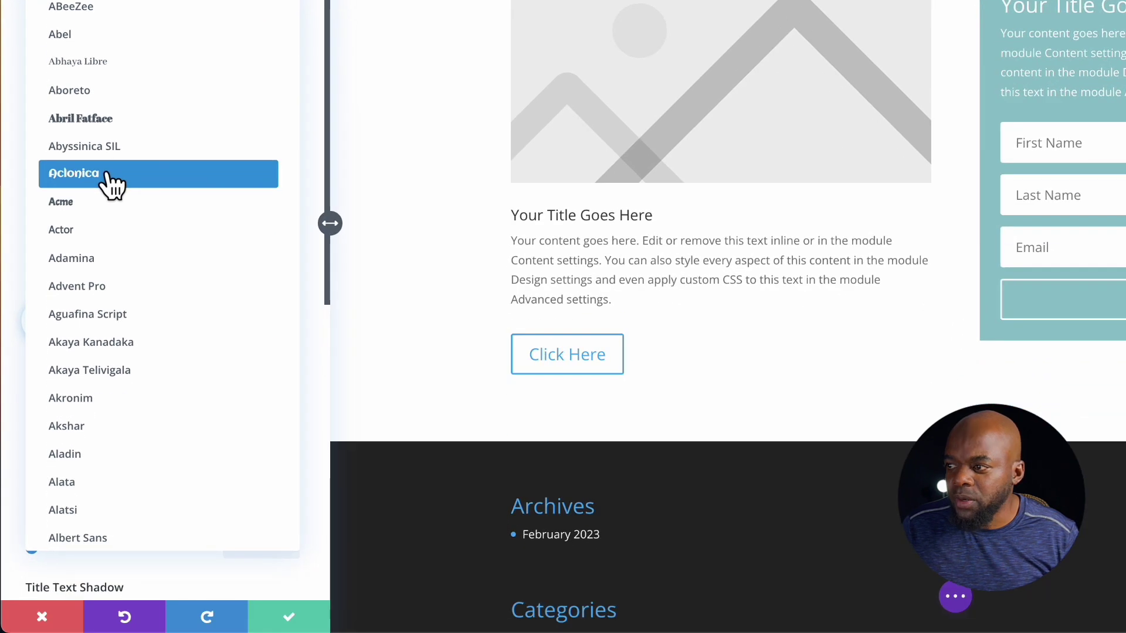
click(108, 300)
click(299, 620)
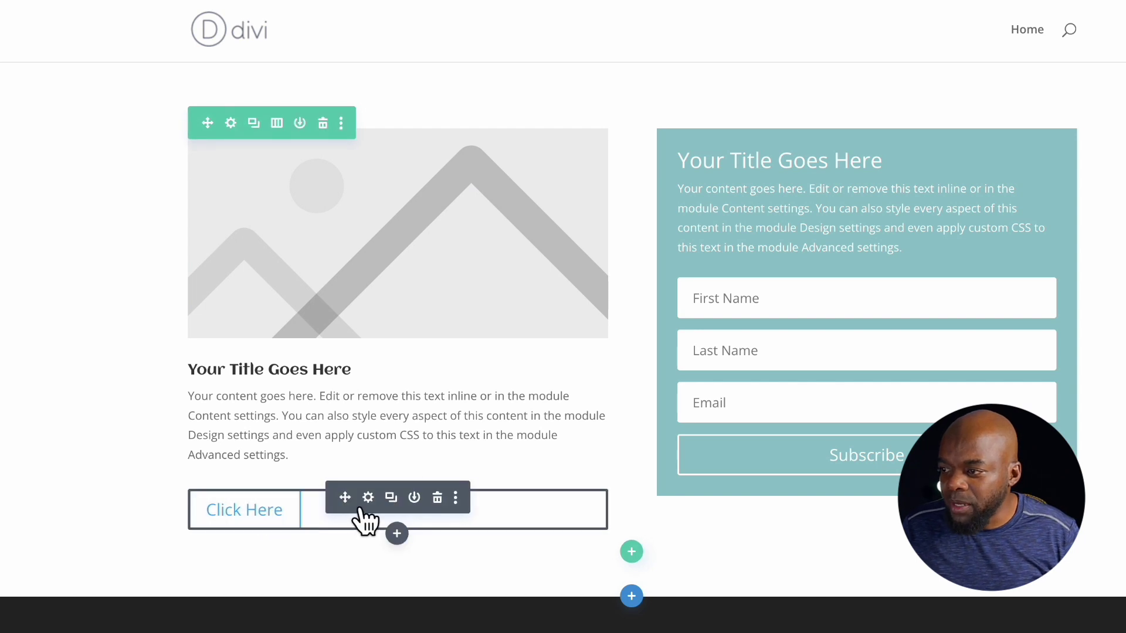
click(368, 498)
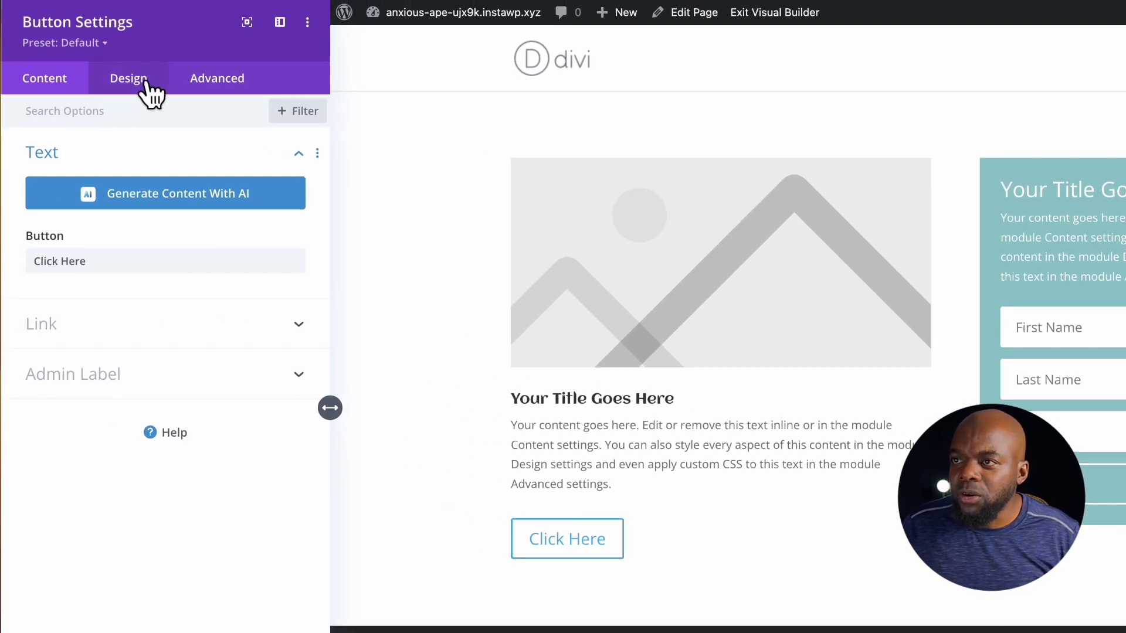
Step: Enable Use Custom Styles For Button on the Click Here button, review its options, and close the settings
click(146, 85)
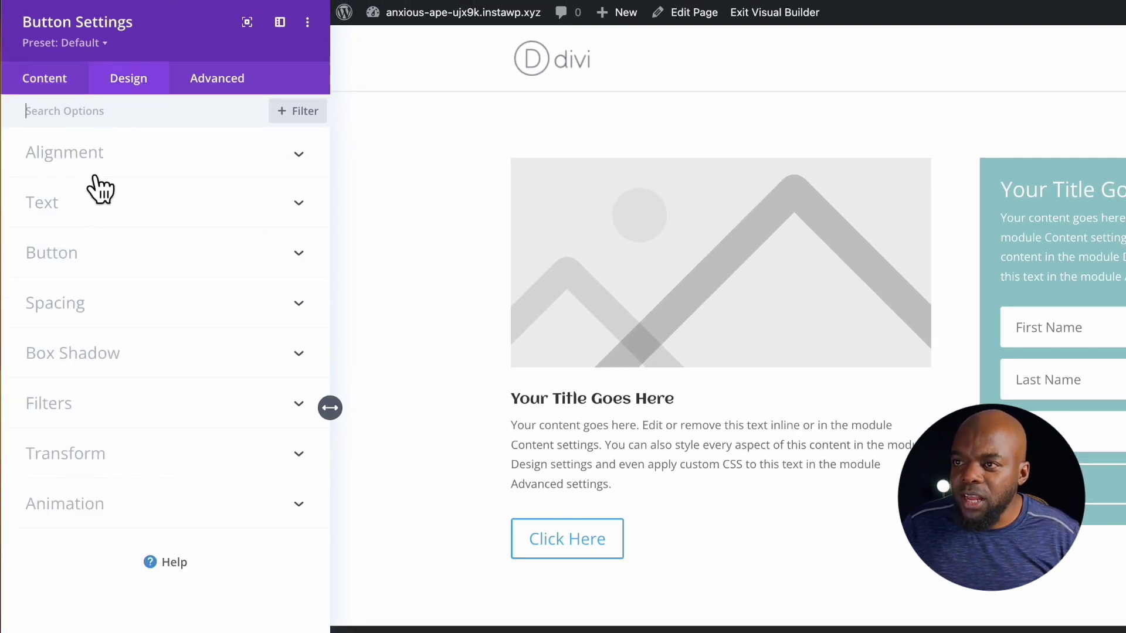
click(61, 256)
click(71, 322)
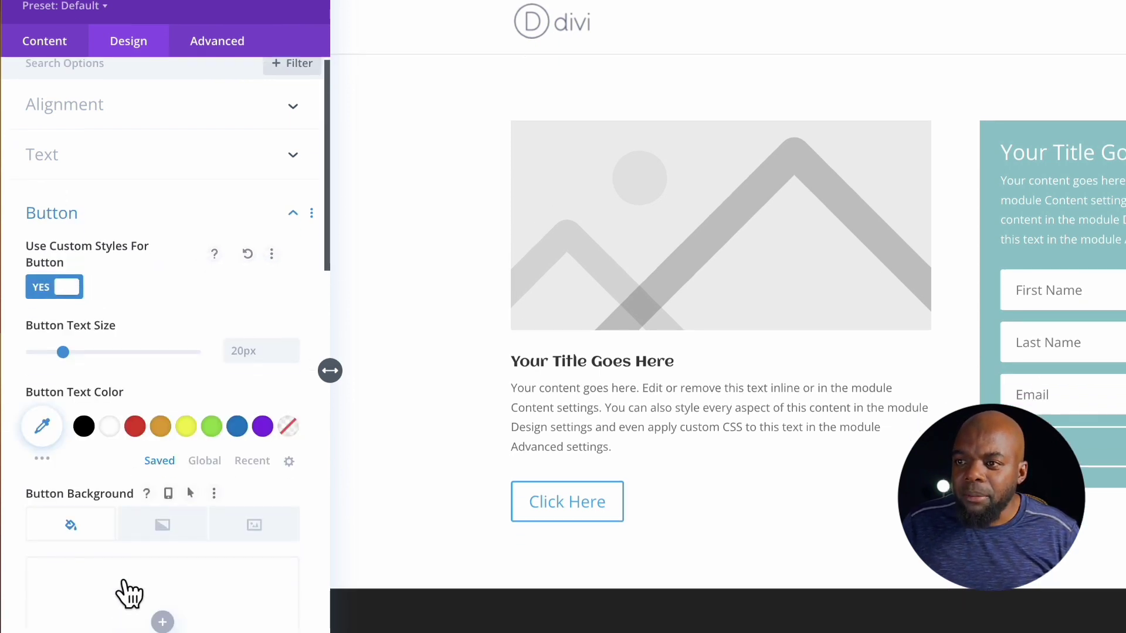
scroll(130, 587, down, 10)
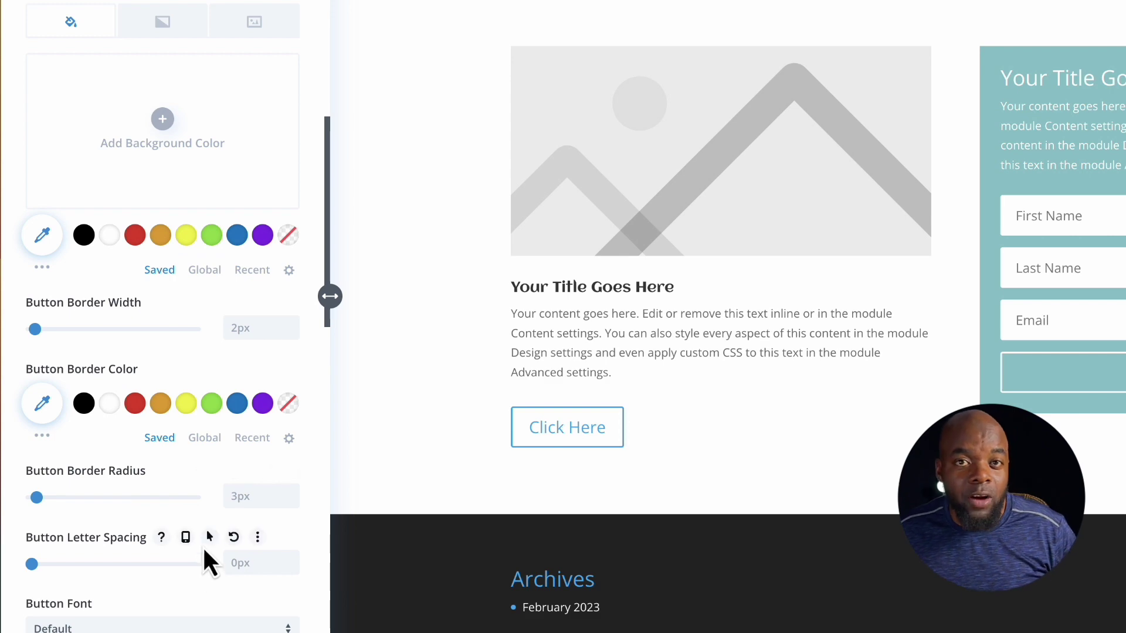
scroll(203, 554, up, 8)
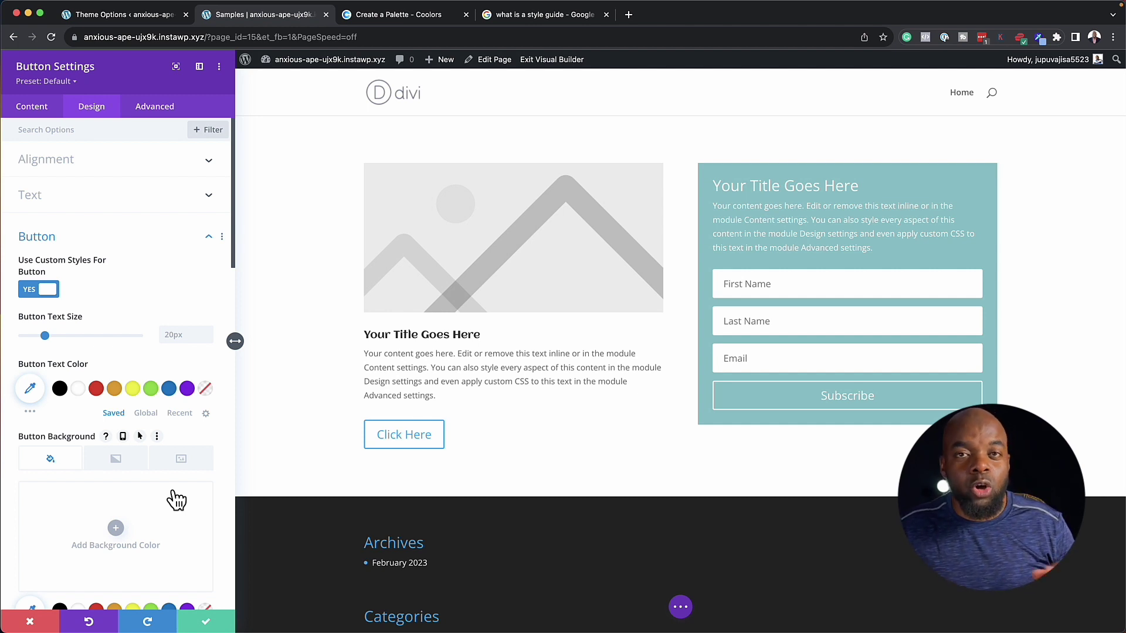
key(Escape)
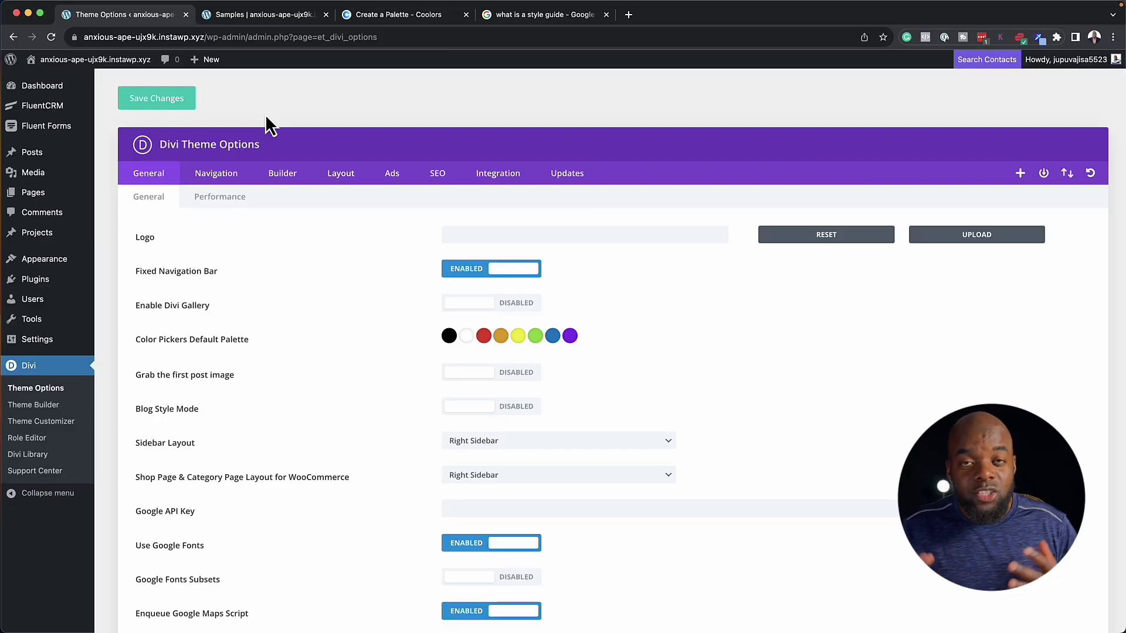
Step: Upload divi-style-guide.zip from the Desktop as a new plugin and install it
mouse_move(50, 279)
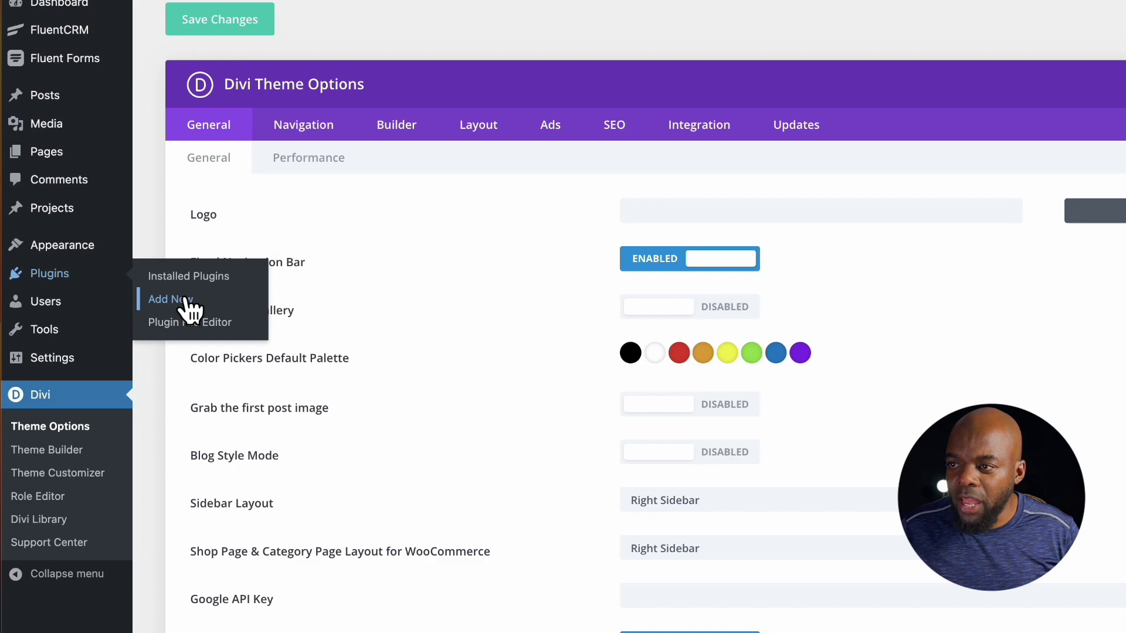
click(187, 300)
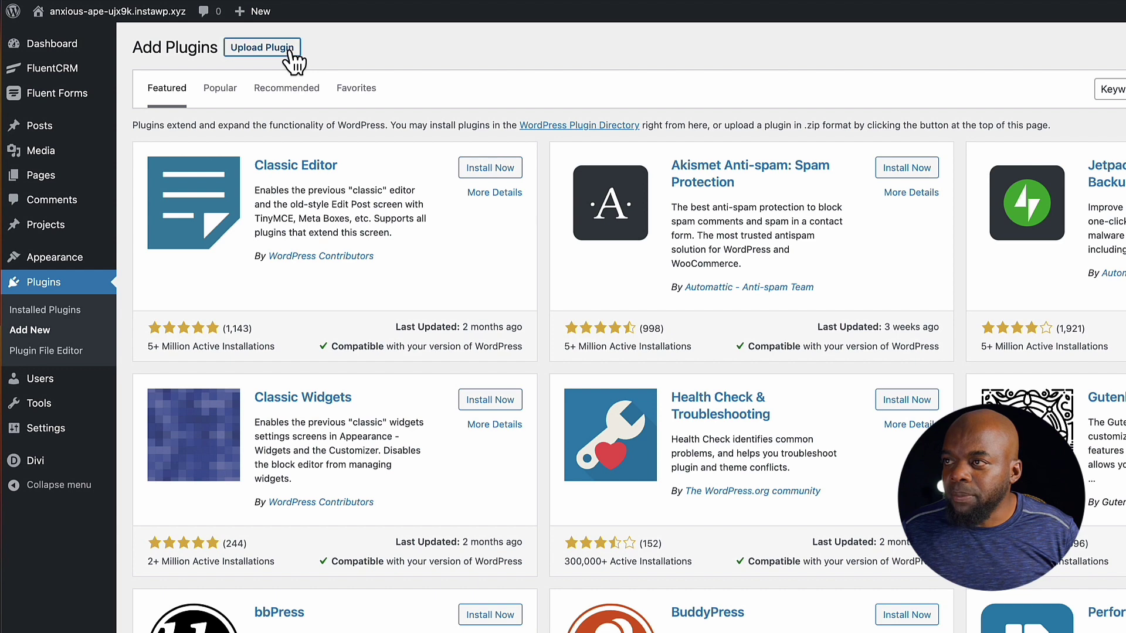
click(328, 9)
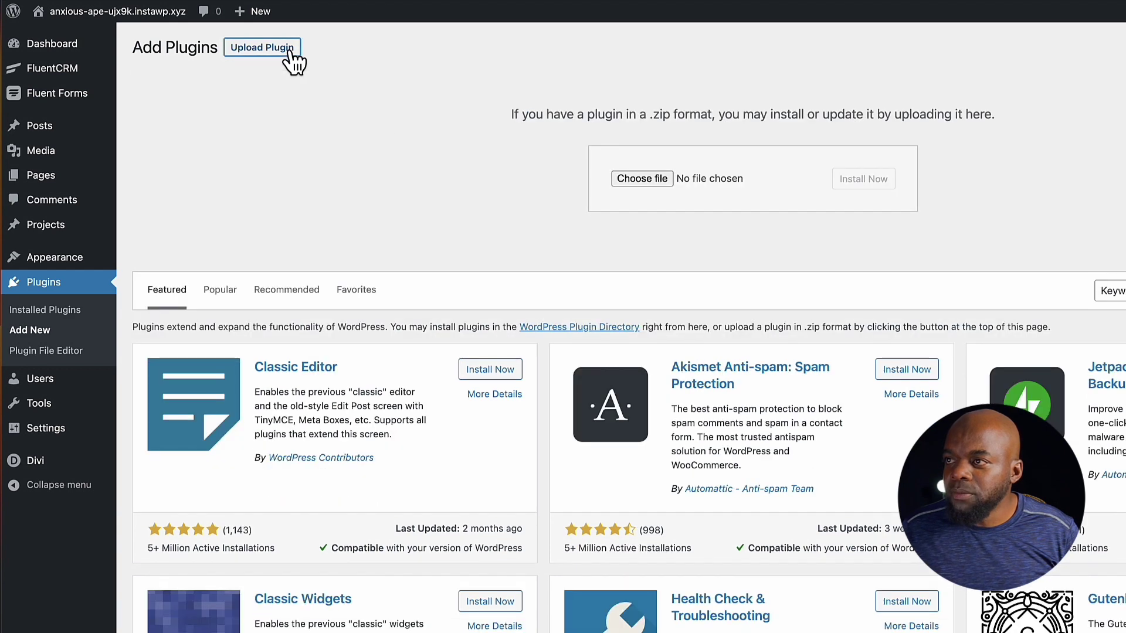
click(644, 178)
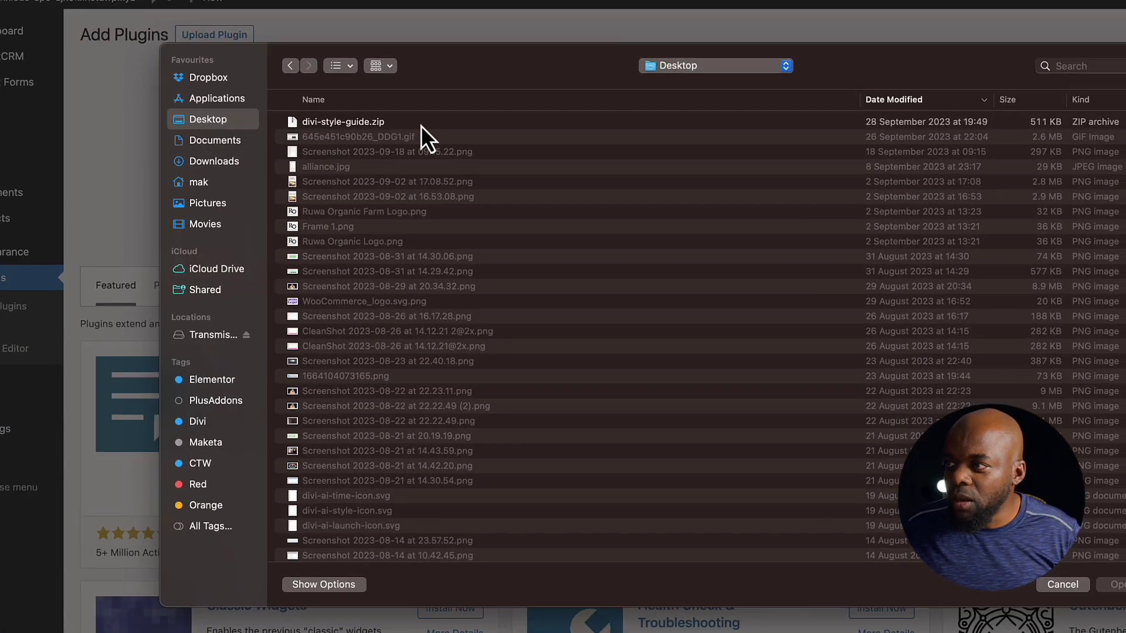
click(398, 133)
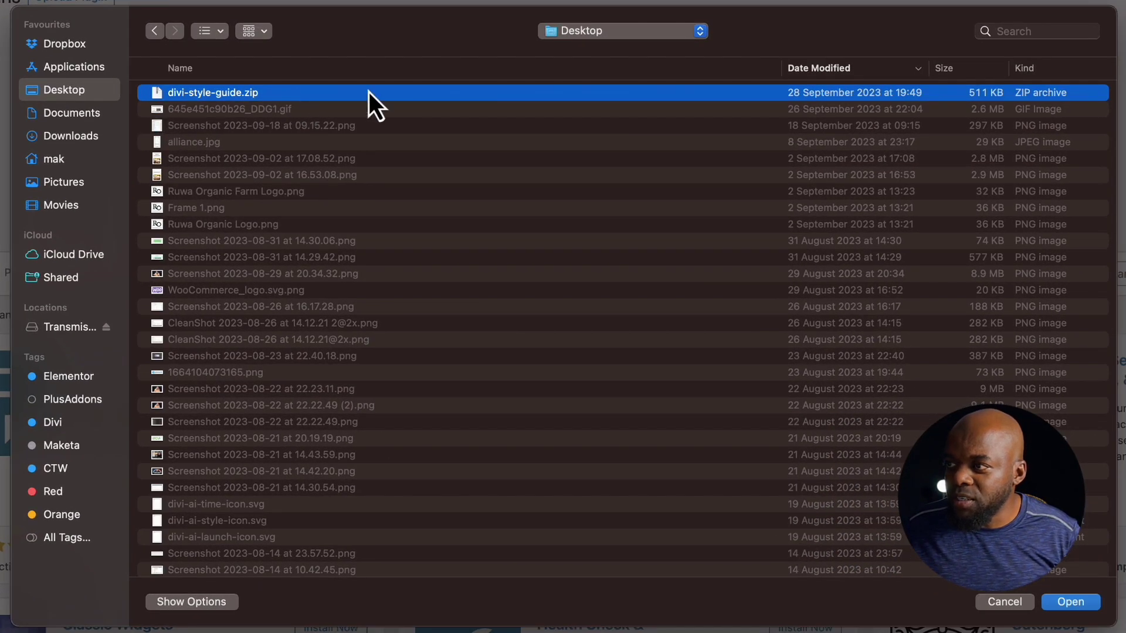
double_click(316, 95)
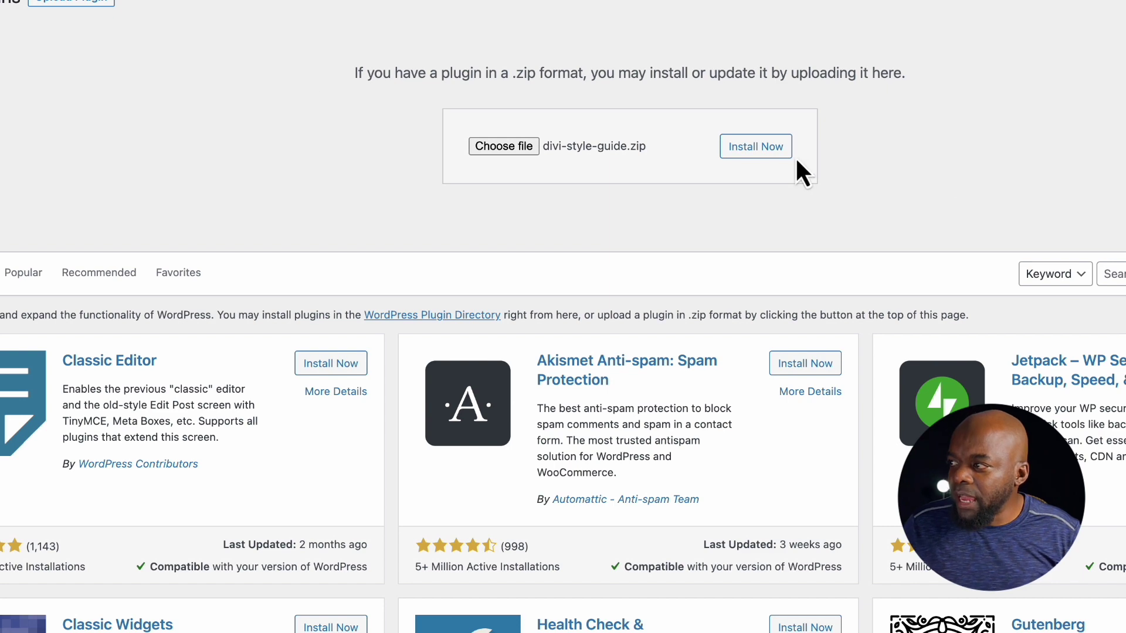
click(779, 151)
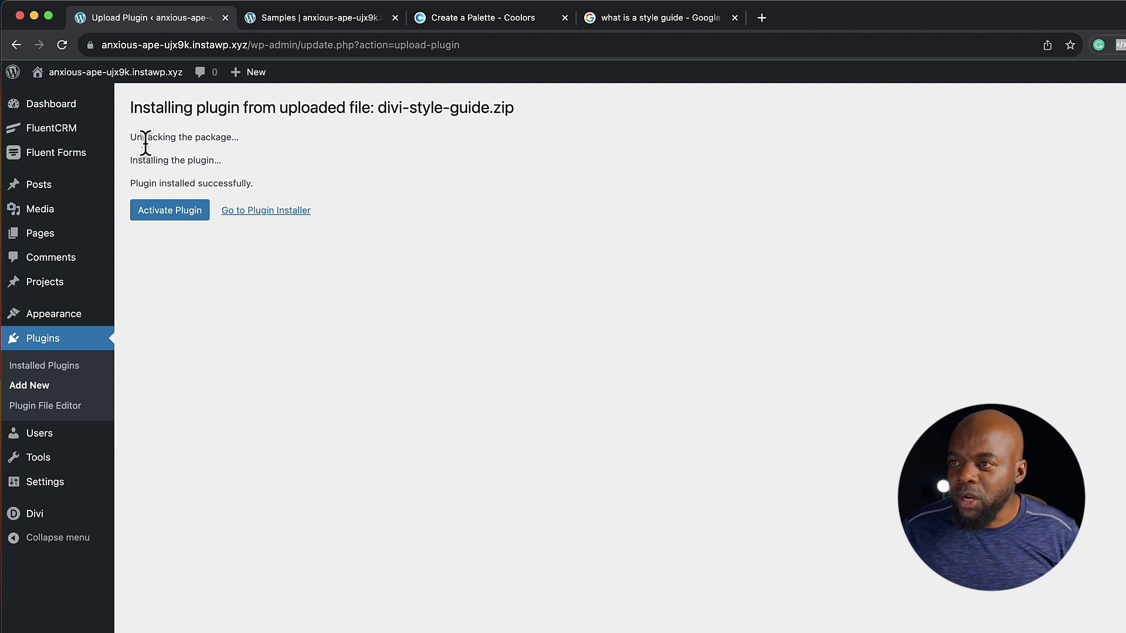
Step: Activate the Divi Style Guide plugin and run its site package import to 100%
click(183, 214)
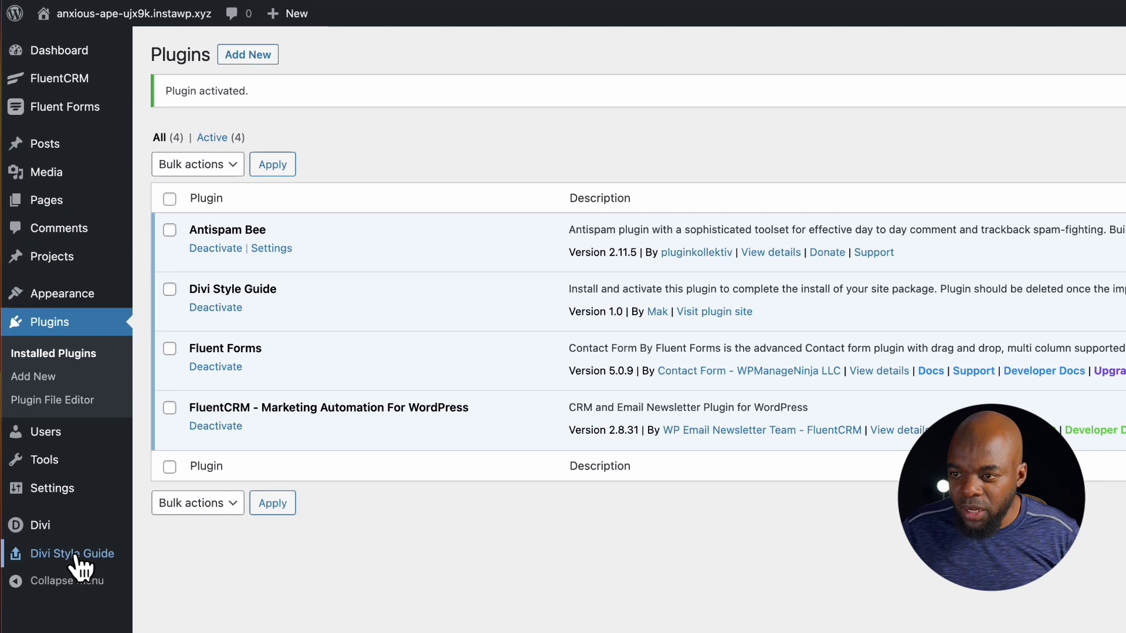
click(76, 557)
scroll(448, 486, down, 5)
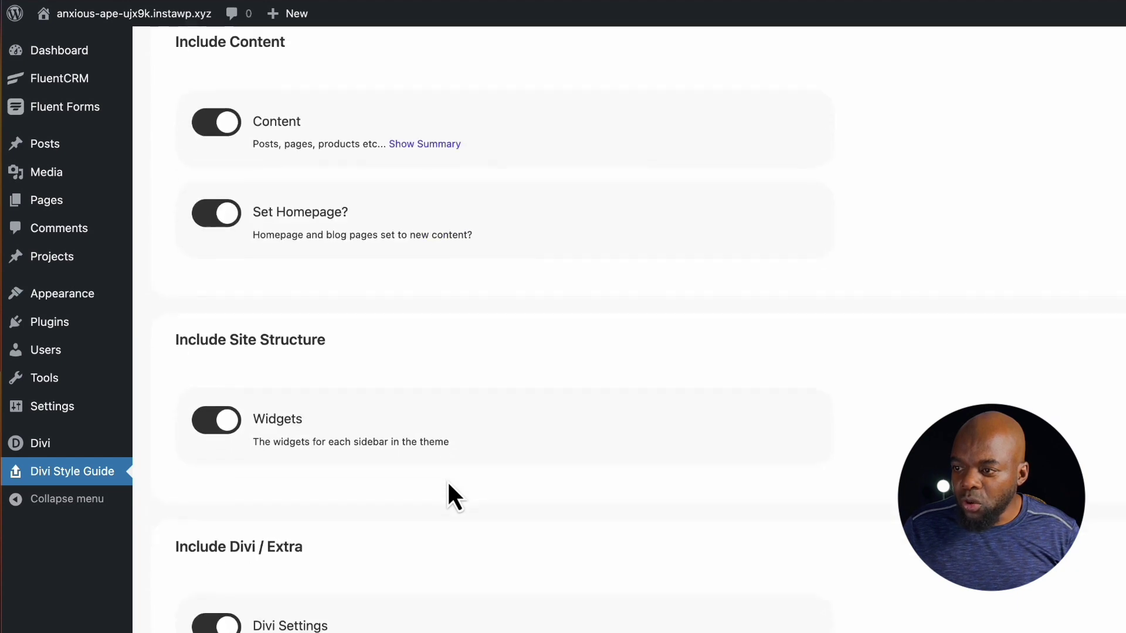
scroll(451, 495, down, 10)
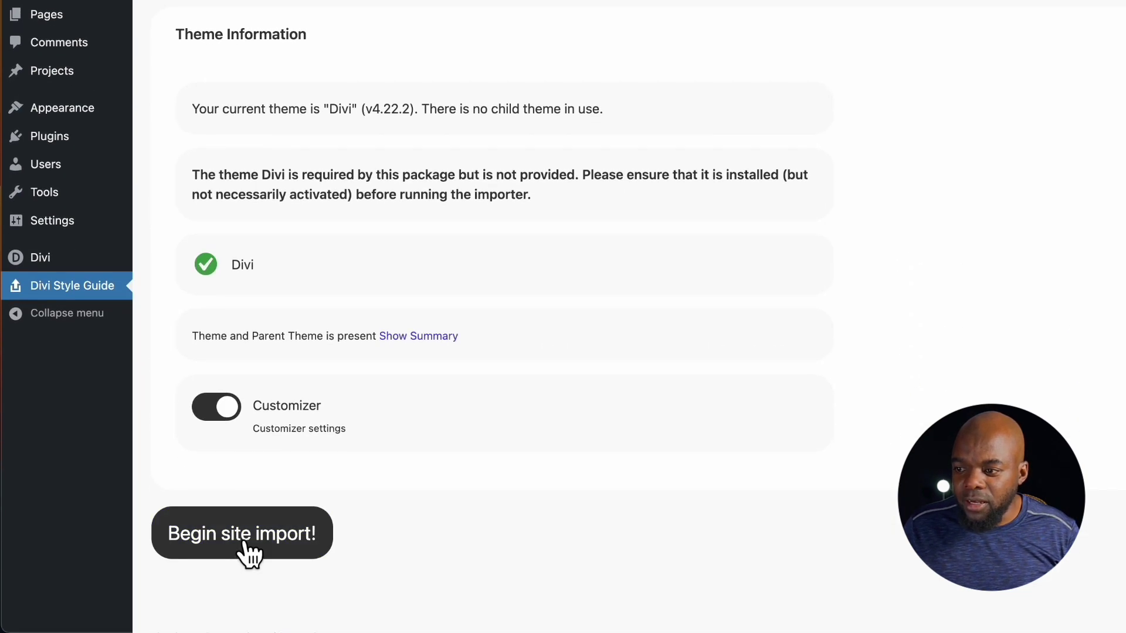
click(246, 544)
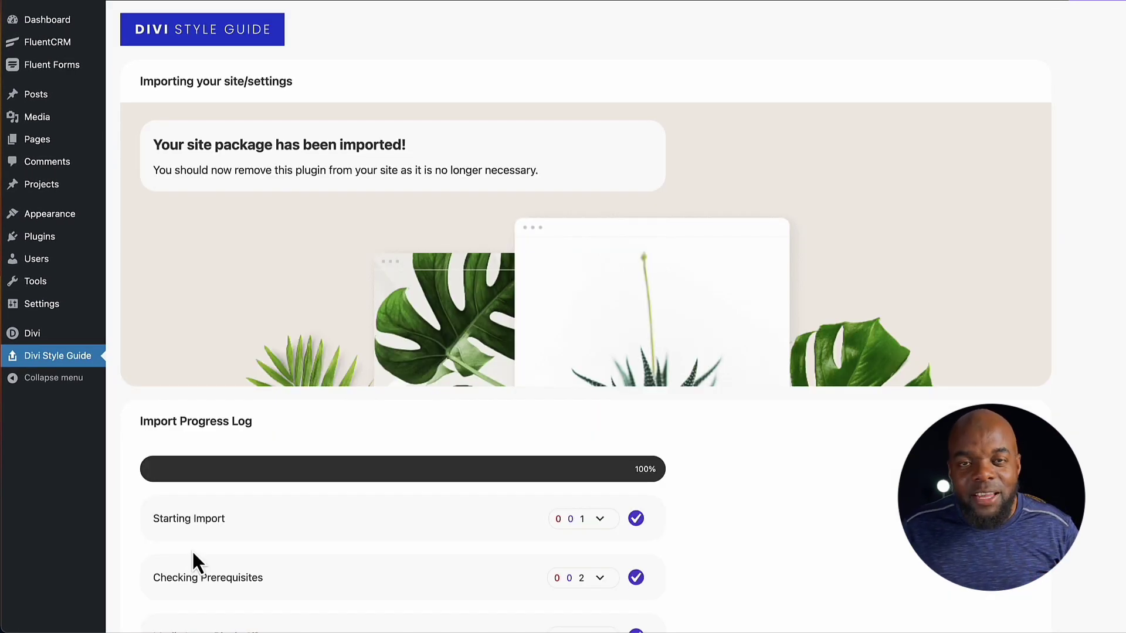
Step: Open Divi Theme Options and review its General settings
mouse_move(45, 335)
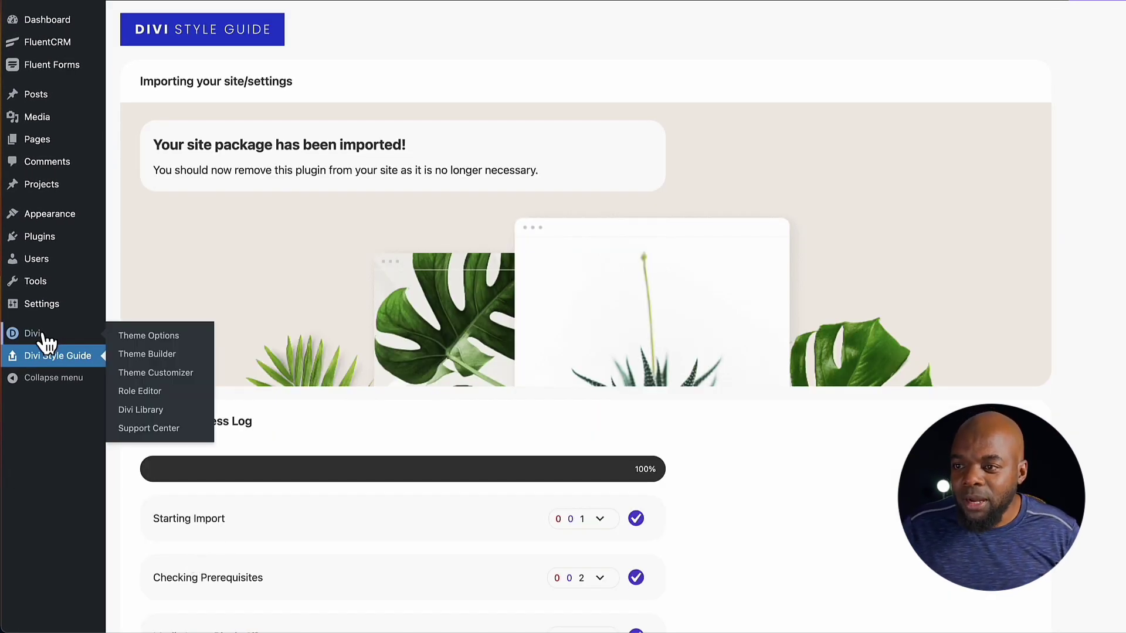
click(159, 344)
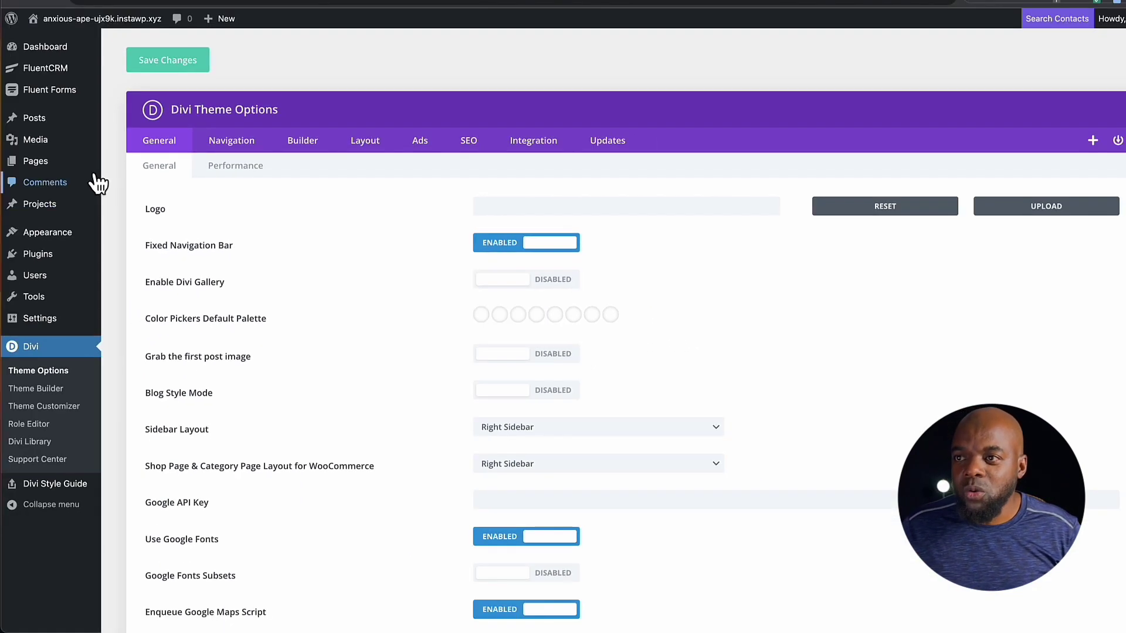
mouse_move(88, 167)
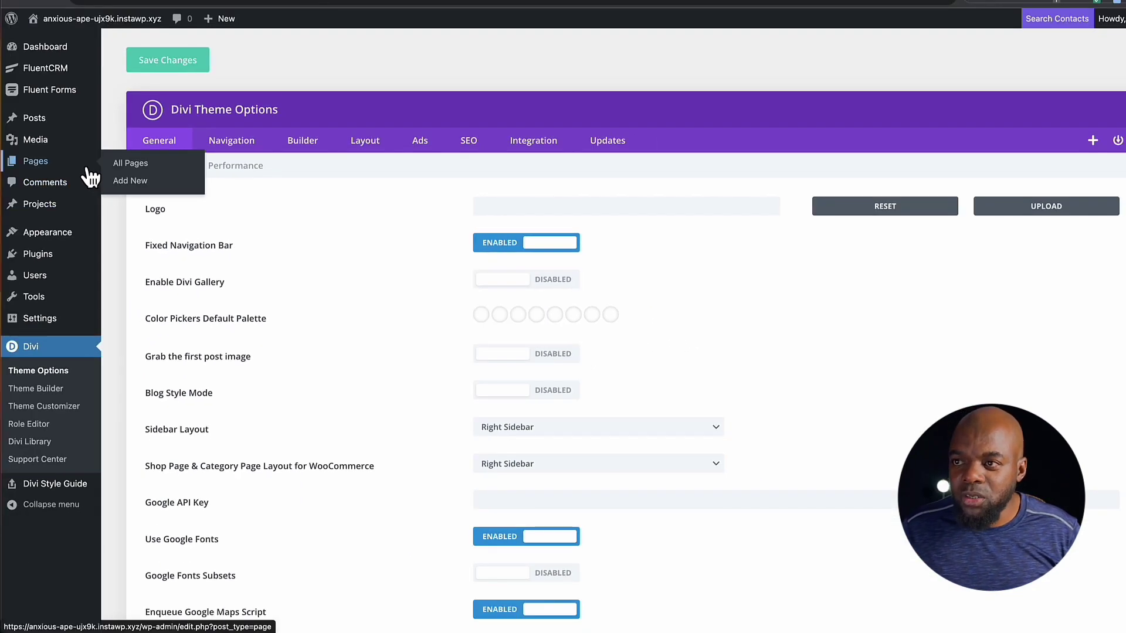
Step: View the imported Divi Style Guide page from All Pages and browse its colours and heading fonts
click(123, 167)
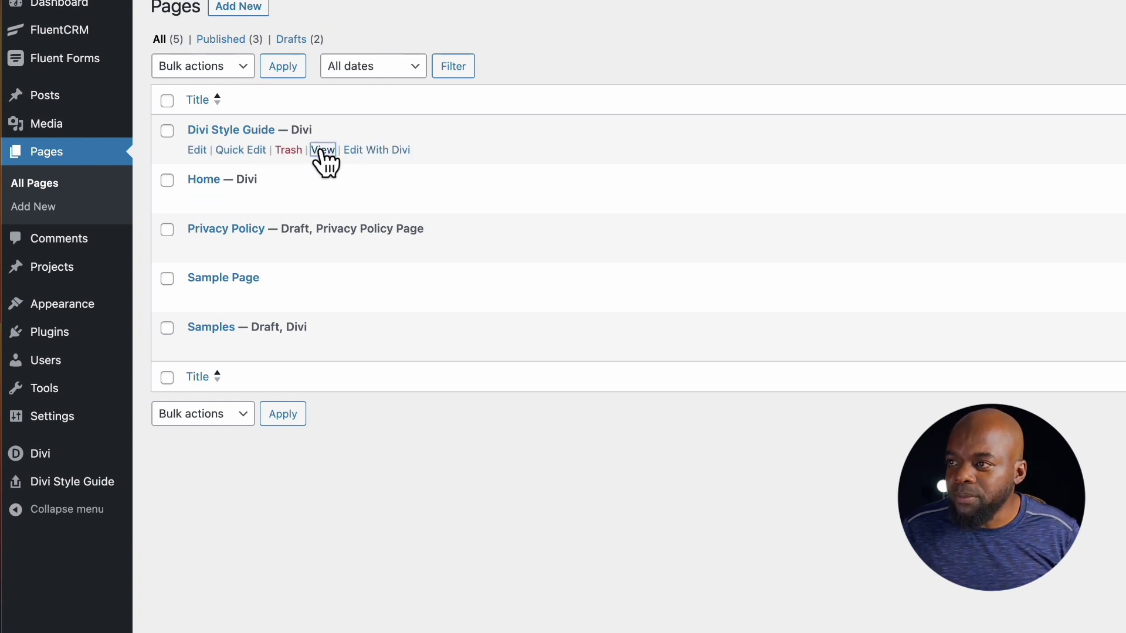
click(321, 151)
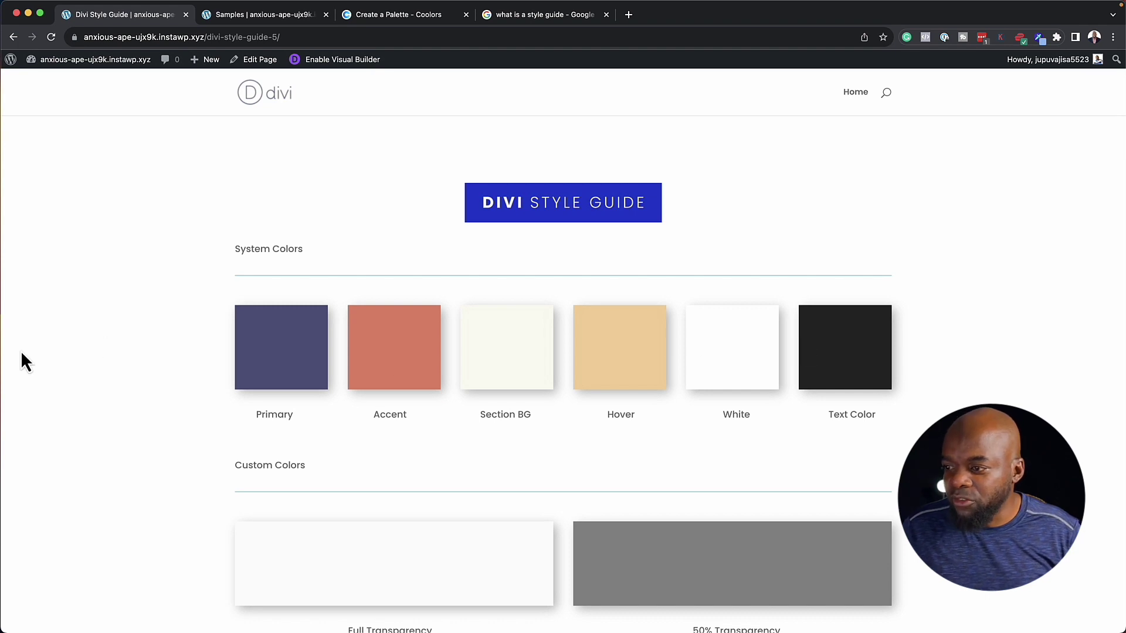
scroll(148, 387, down, 3)
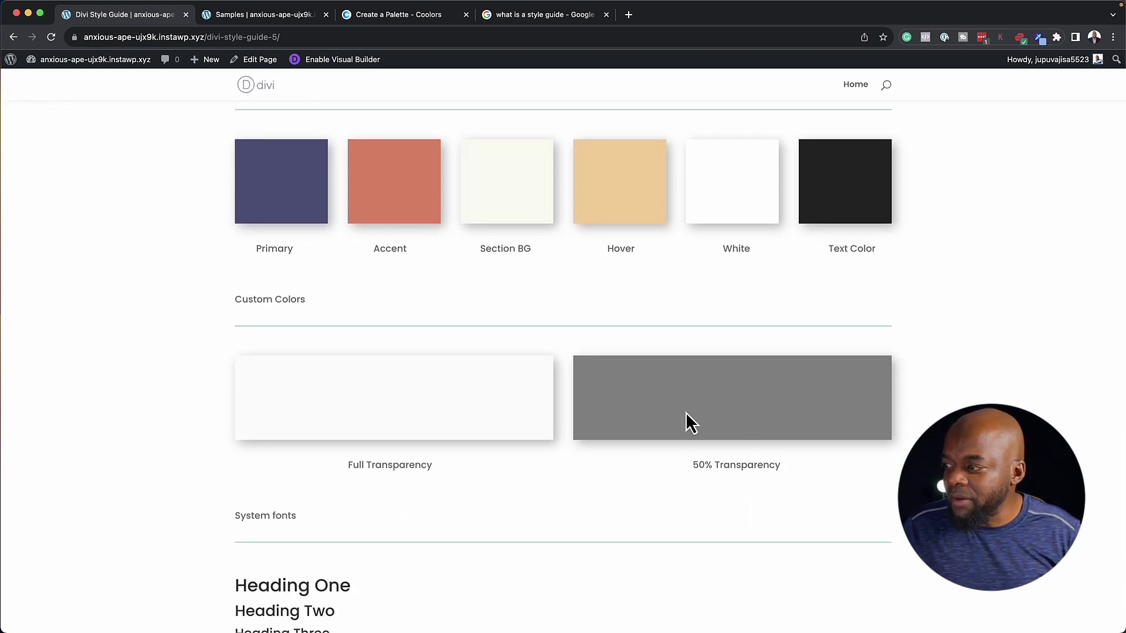
scroll(193, 385, down, 5)
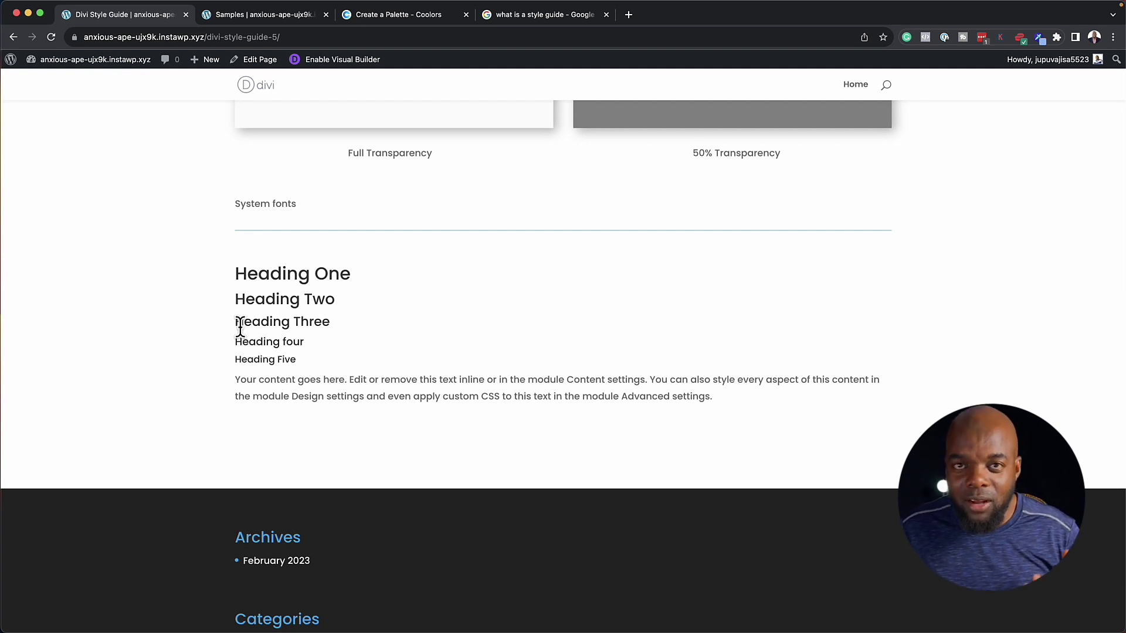
scroll(206, 339, up, 10)
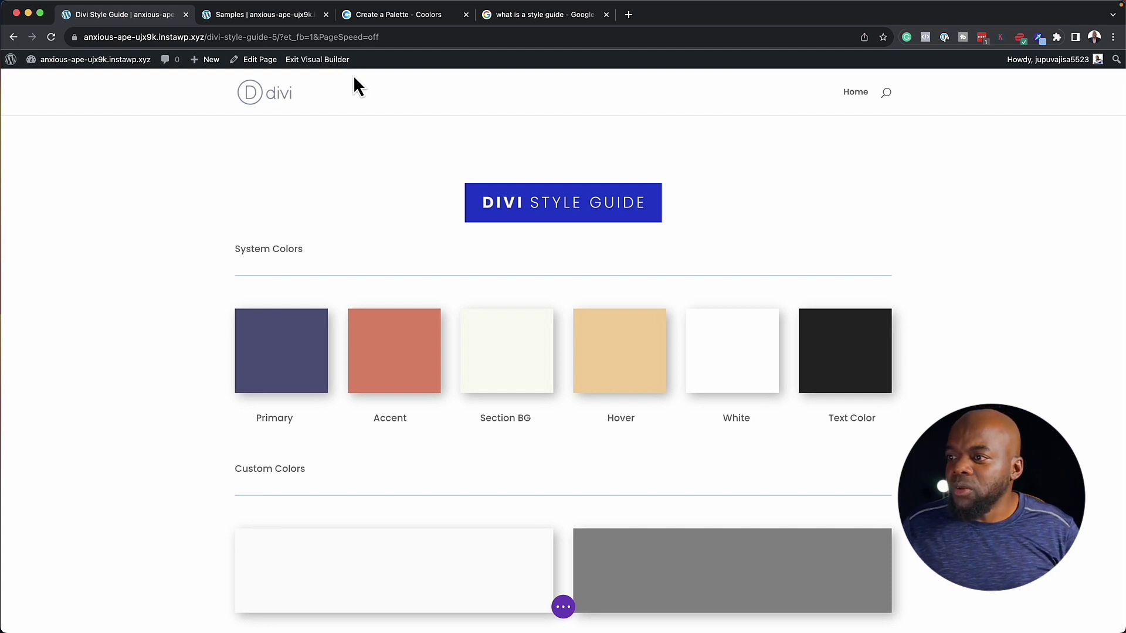
Step: Lock Palatinate blue 5438DC in the Coolors palette and copy its hex code
click(404, 15)
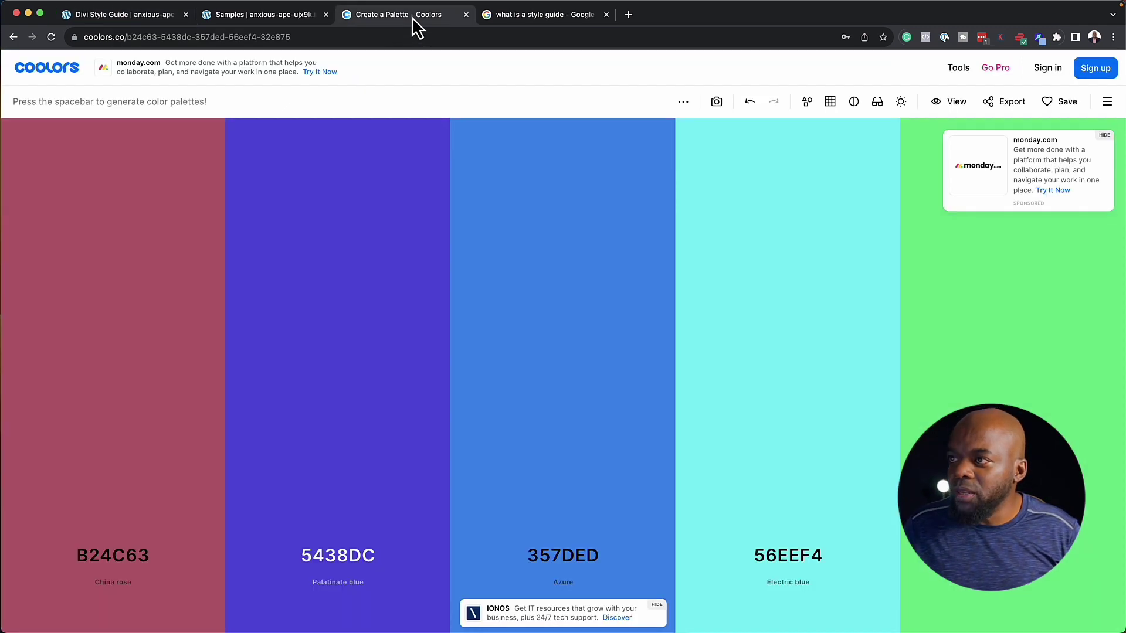
mouse_move(282, 439)
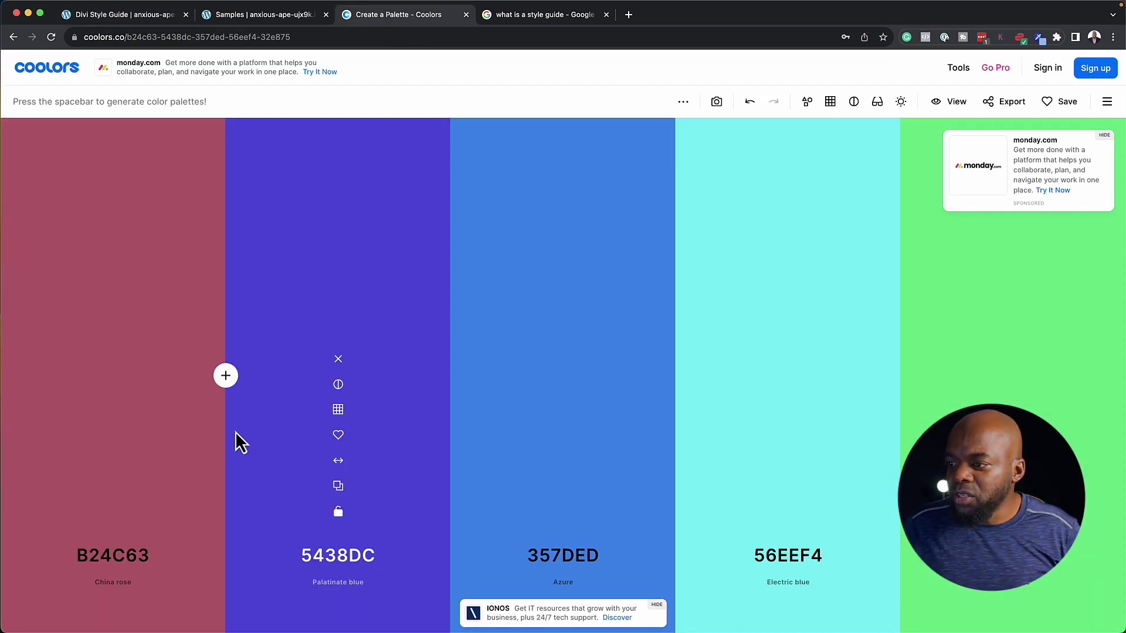
click(338, 512)
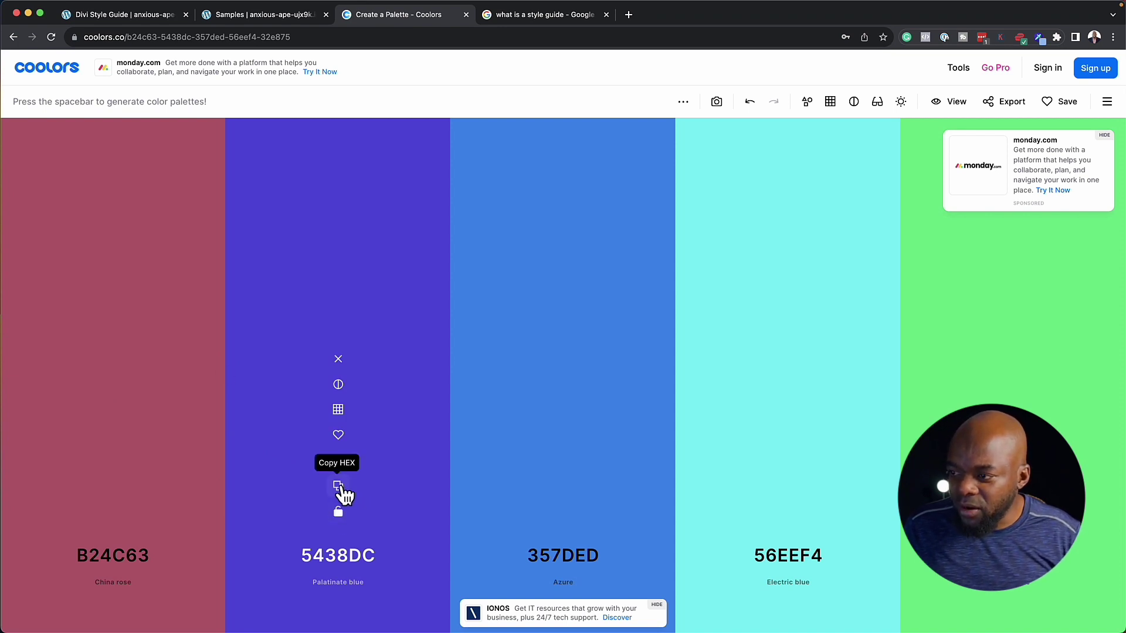
click(340, 486)
Step: Change the Primary swatch column's background from #4c4b77 to the copied #5438dc
click(150, 18)
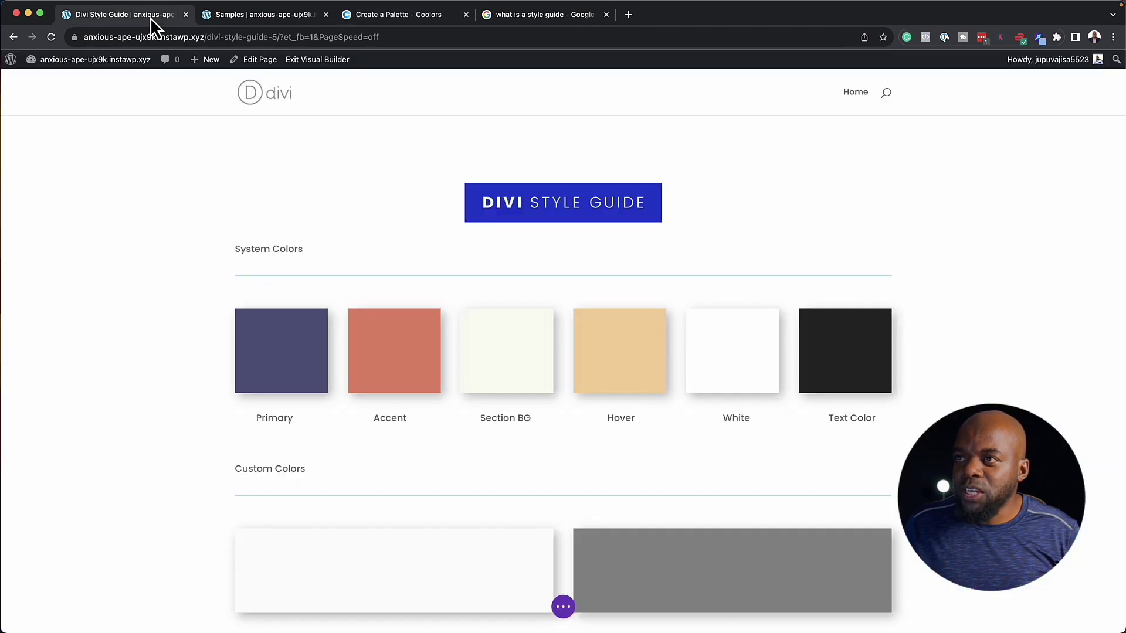
mouse_move(288, 364)
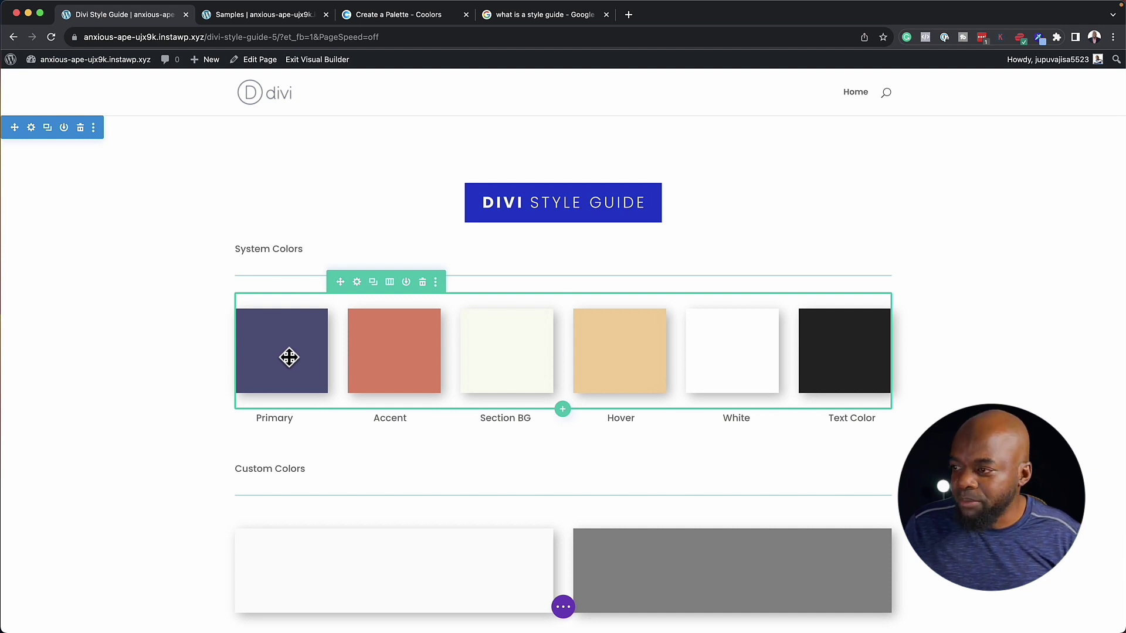
click(357, 283)
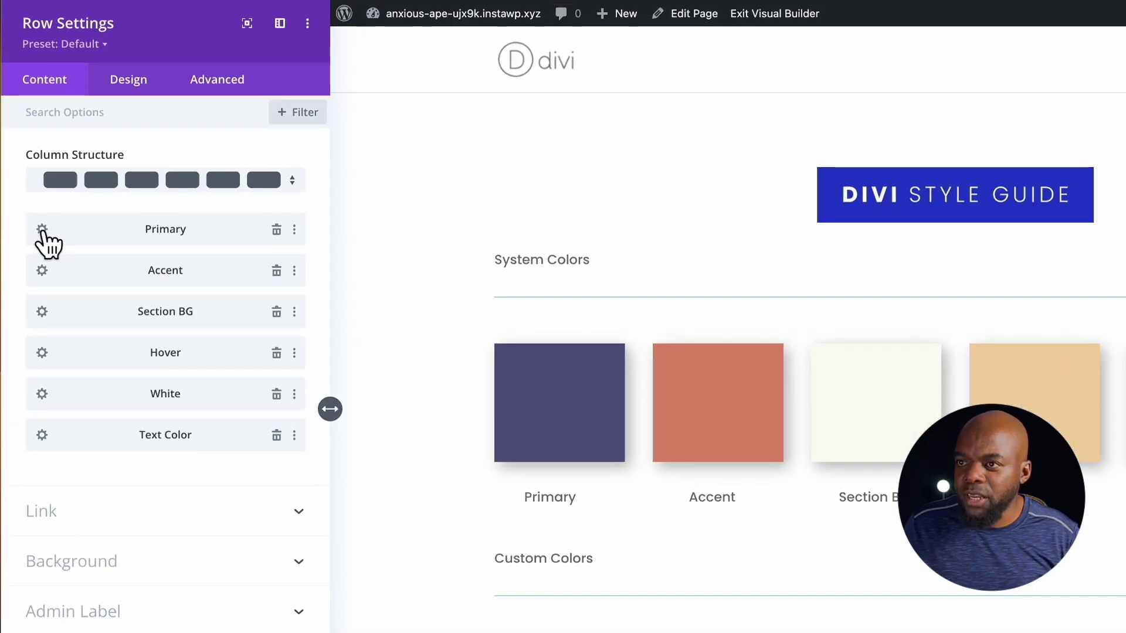
click(41, 230)
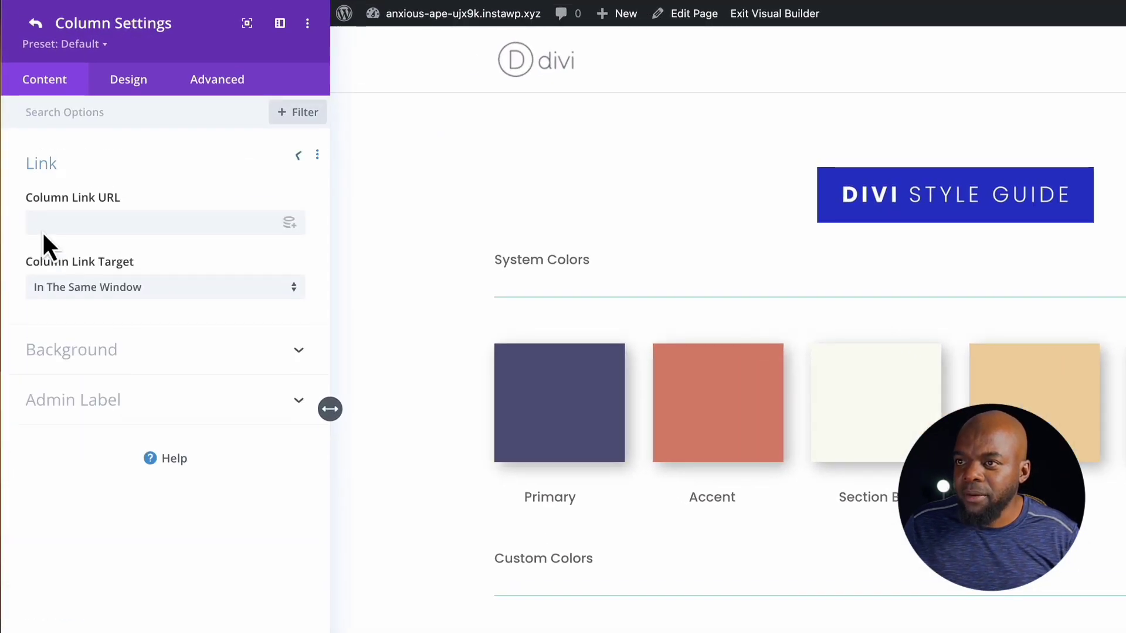
click(93, 345)
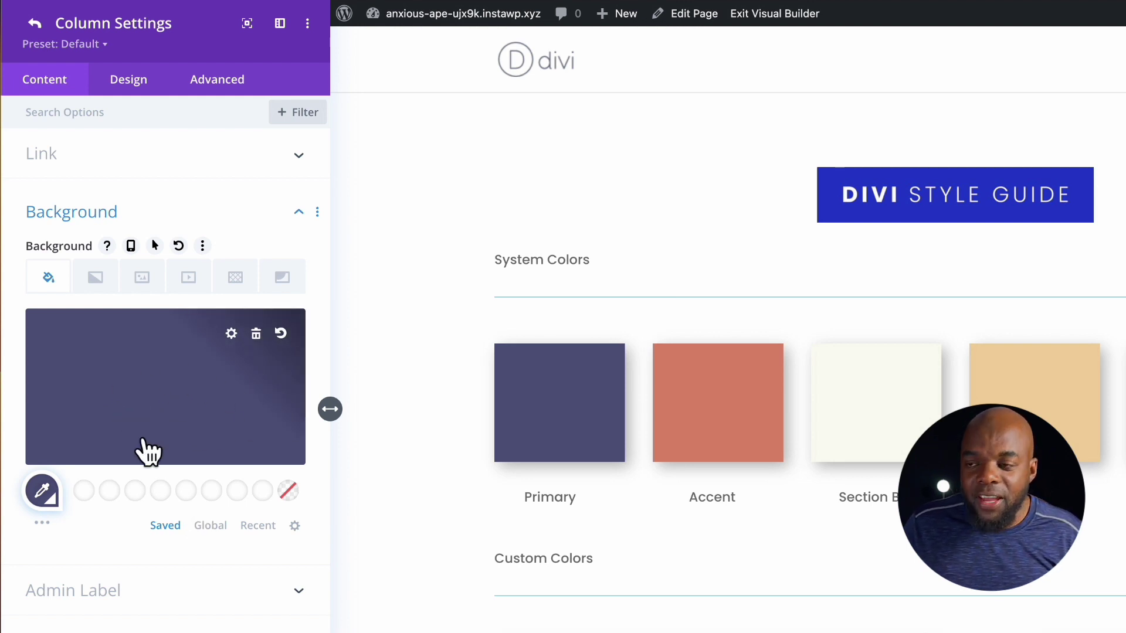
click(48, 493)
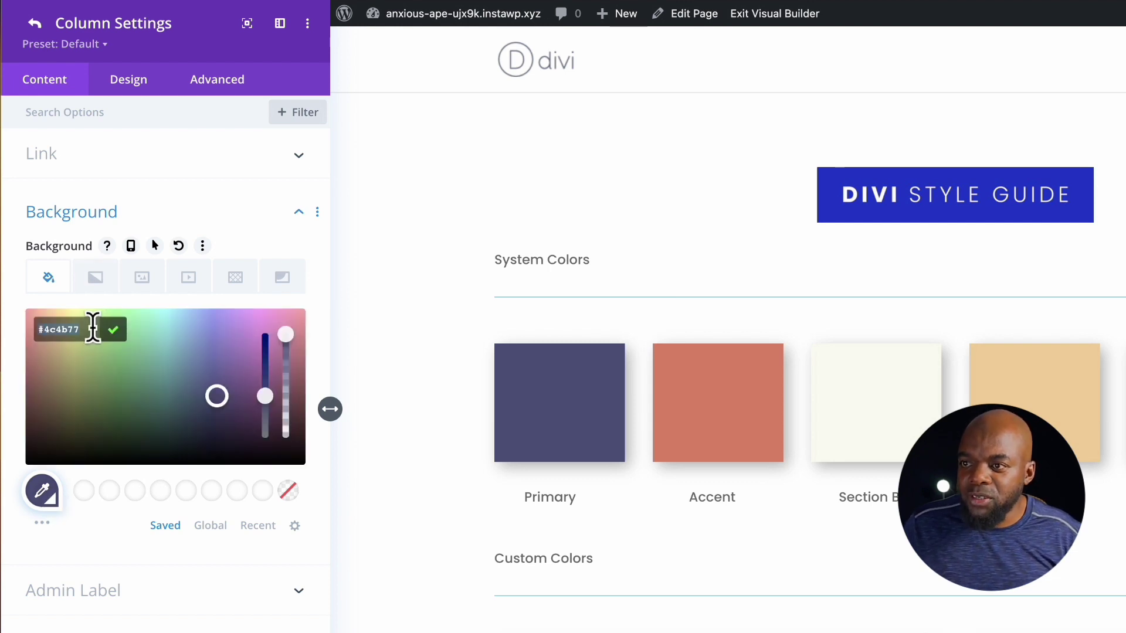
key(ctrl+a)
key(ctrl+v)
key(Return)
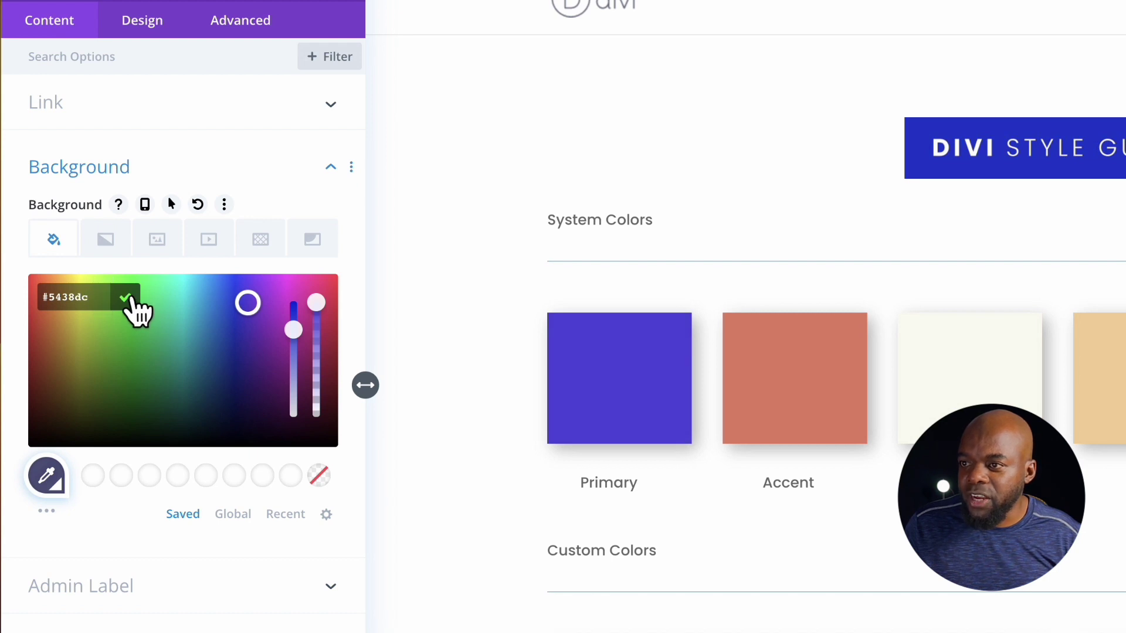
click(126, 299)
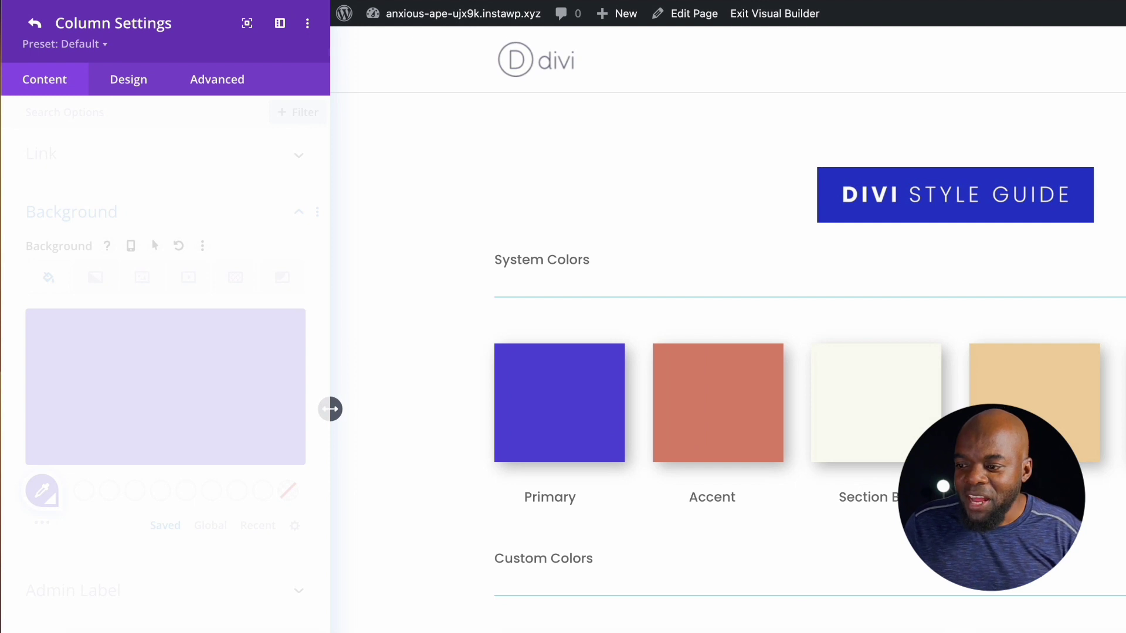
click(35, 23)
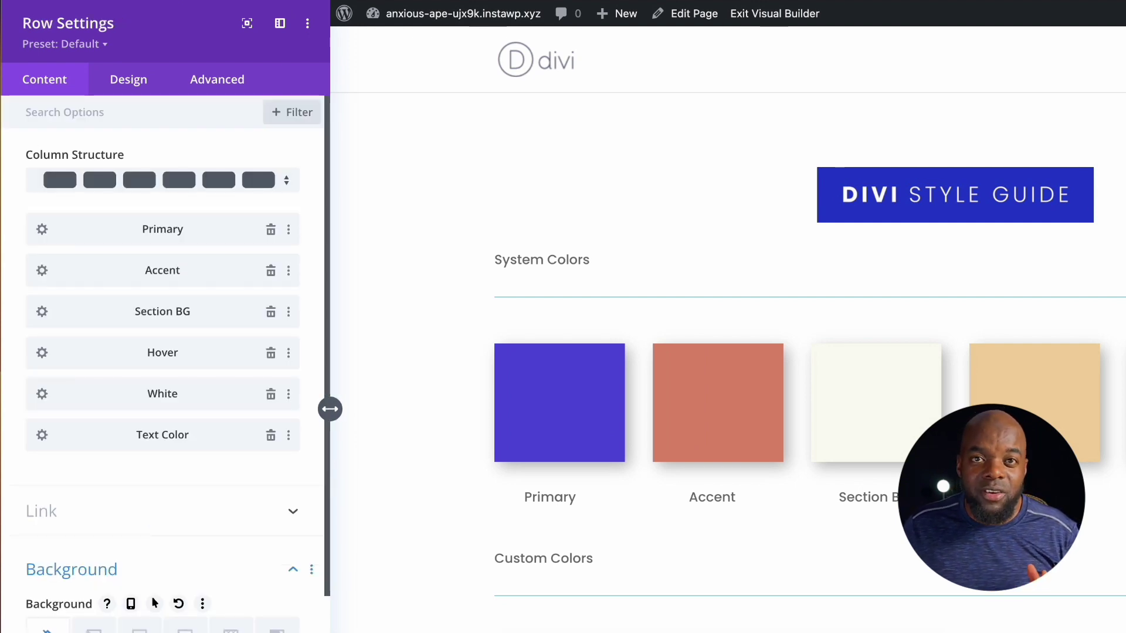
Step: Set the Click Here button's text to the light cream global colour
key(Escape)
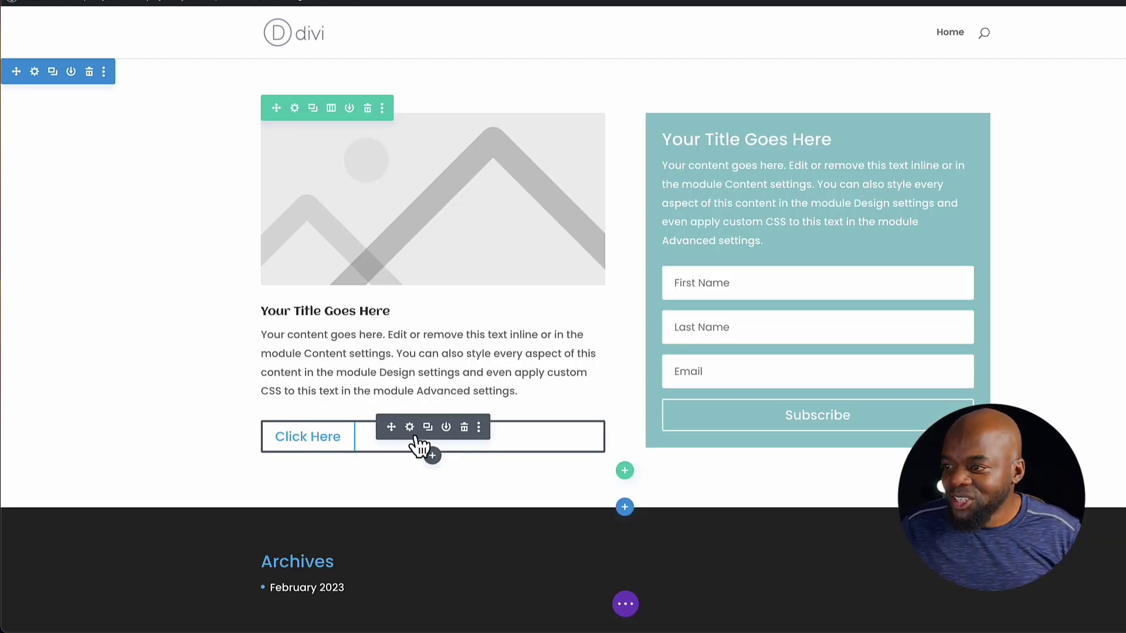
click(409, 428)
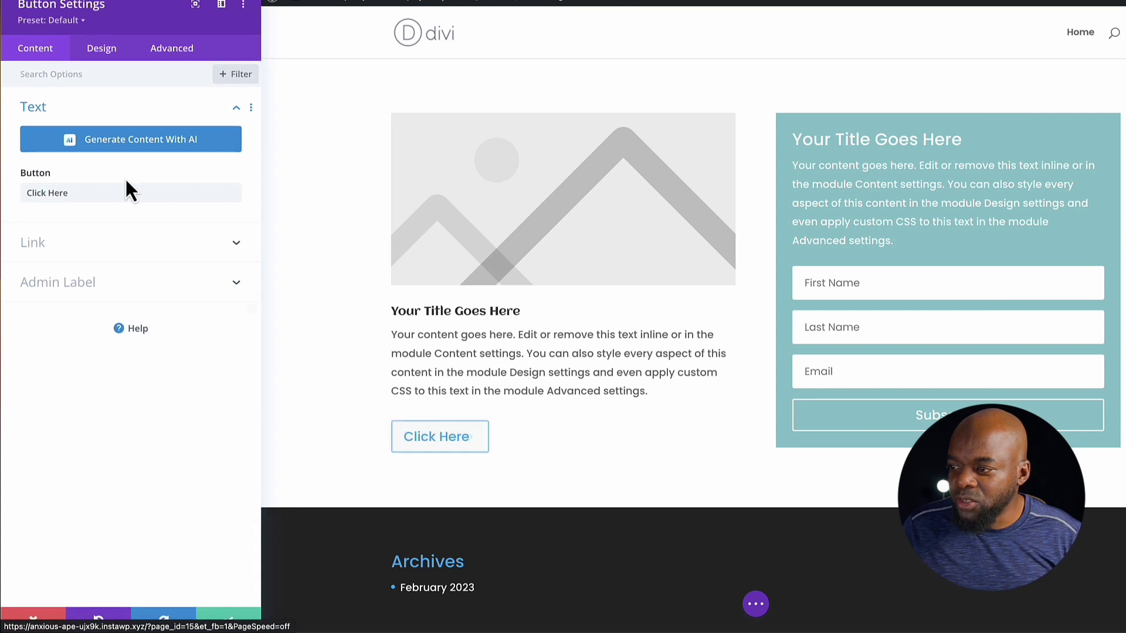
click(114, 62)
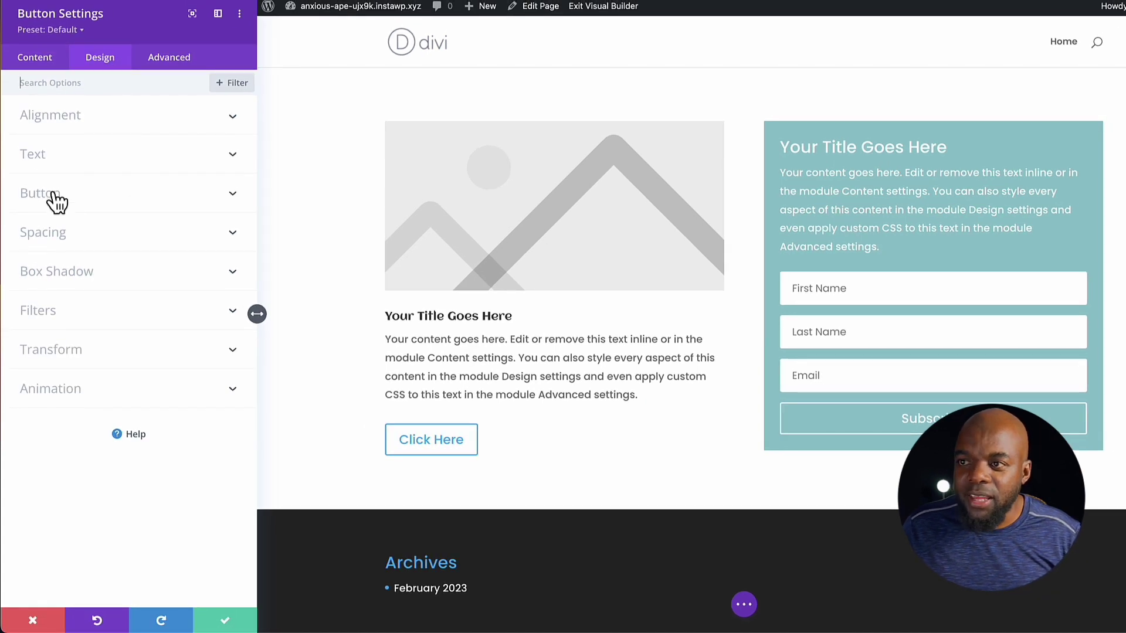
click(54, 193)
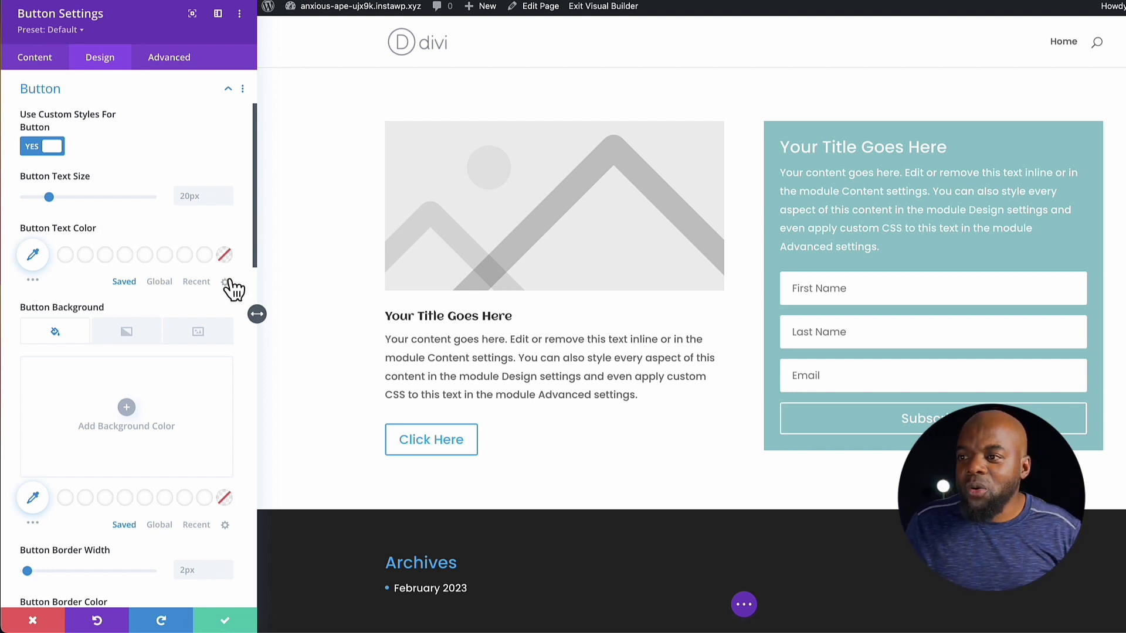
click(166, 285)
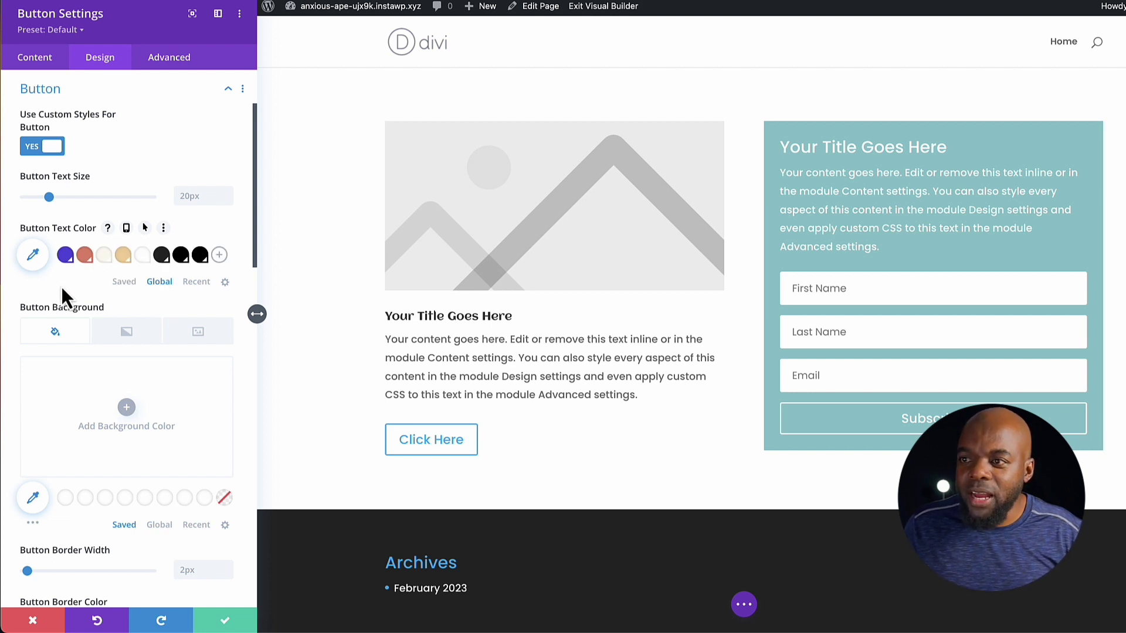
click(104, 255)
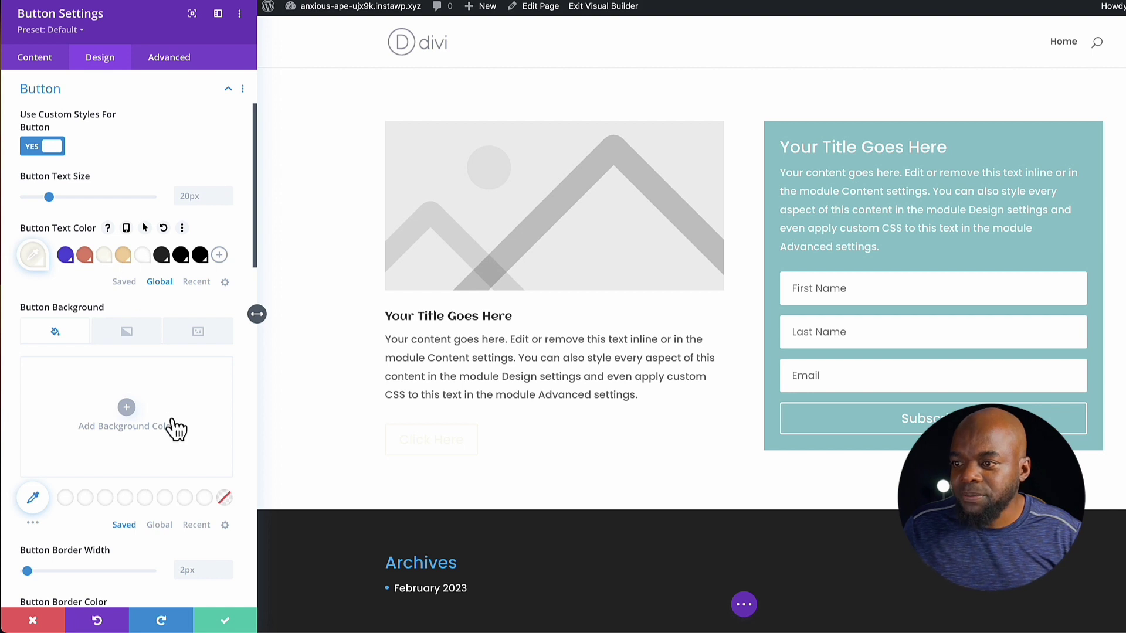
Step: Give the button the red global background and a 0px border width, then save
scroll(176, 427, down, 1)
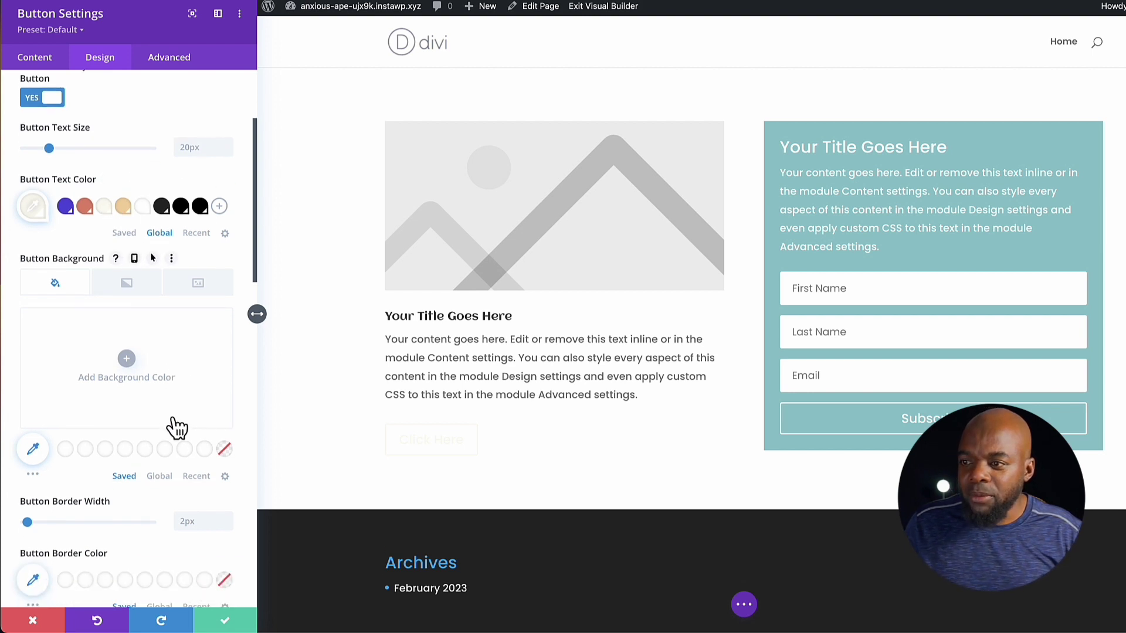
click(167, 477)
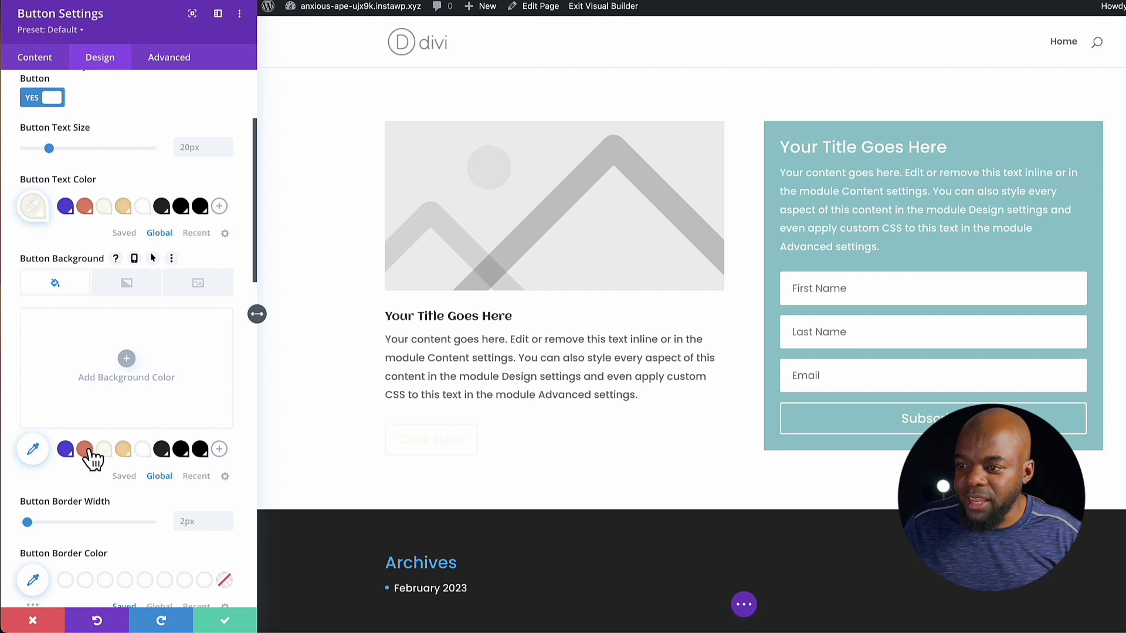
click(85, 451)
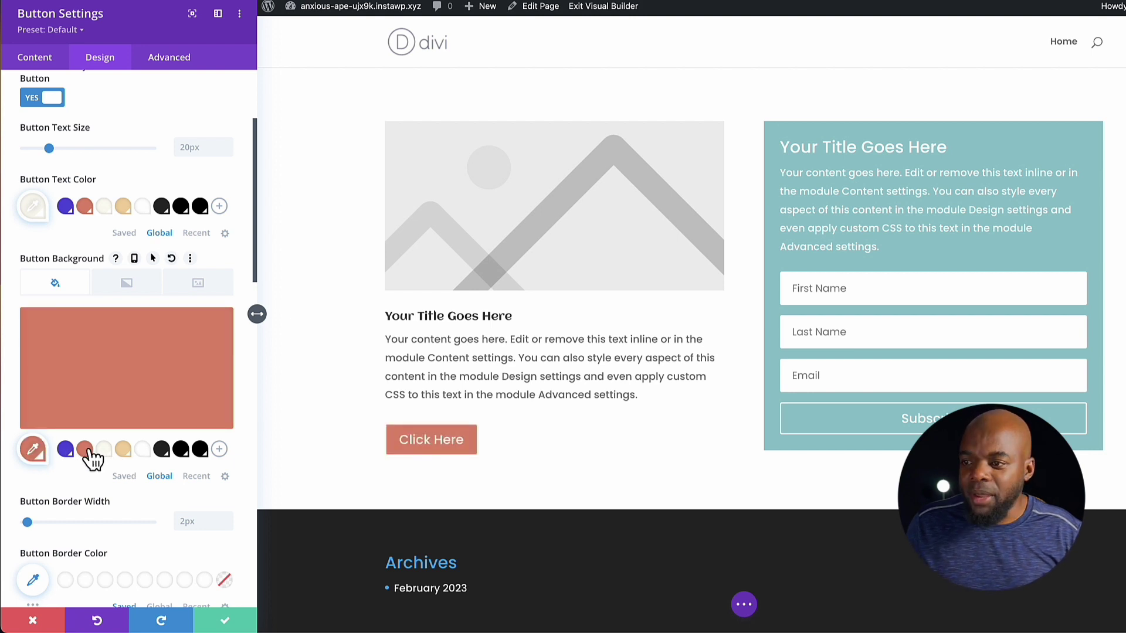
scroll(148, 544, down, 1)
drag(27, 480, 2, 488)
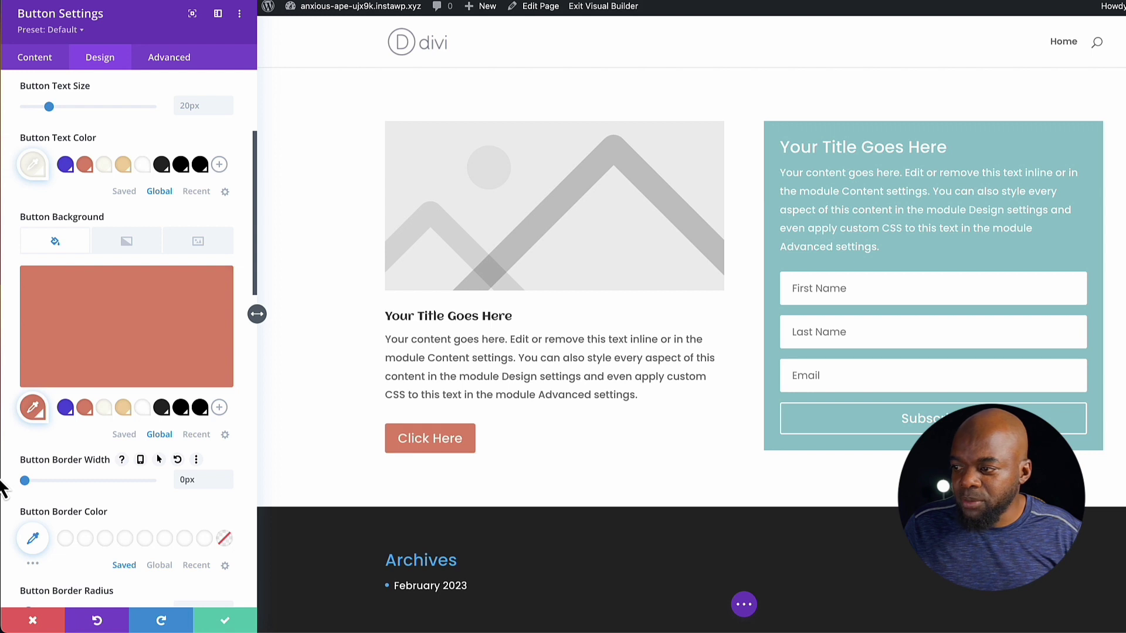
click(226, 622)
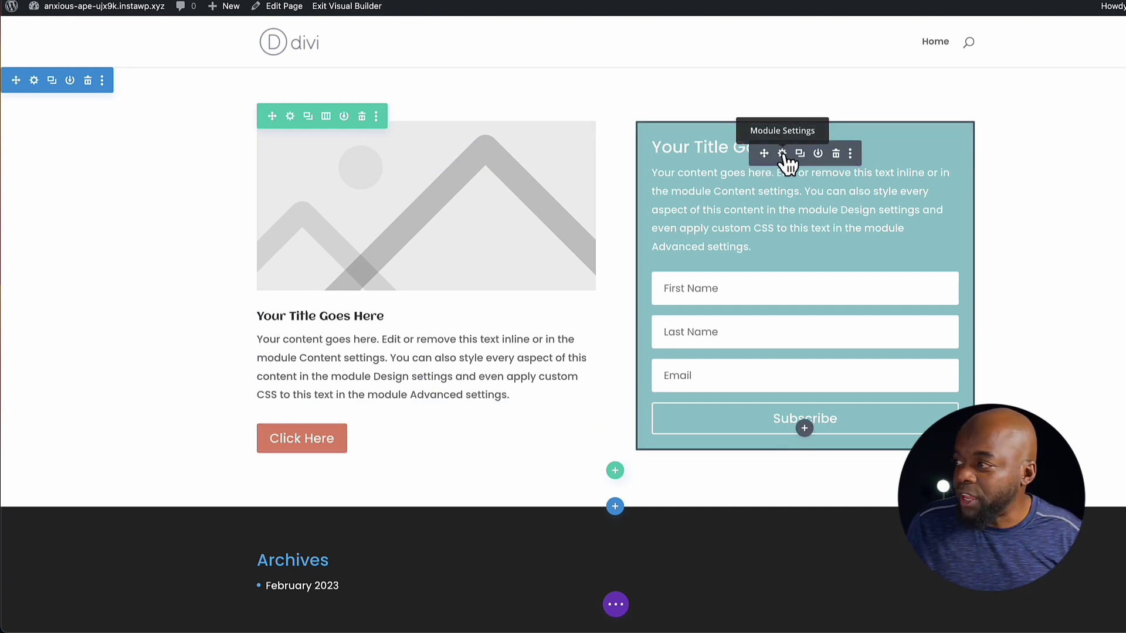
Step: Set the Email Optin module's background to the red global swatch and save
click(782, 154)
scroll(163, 349, down, 5)
scroll(106, 503, down, 3)
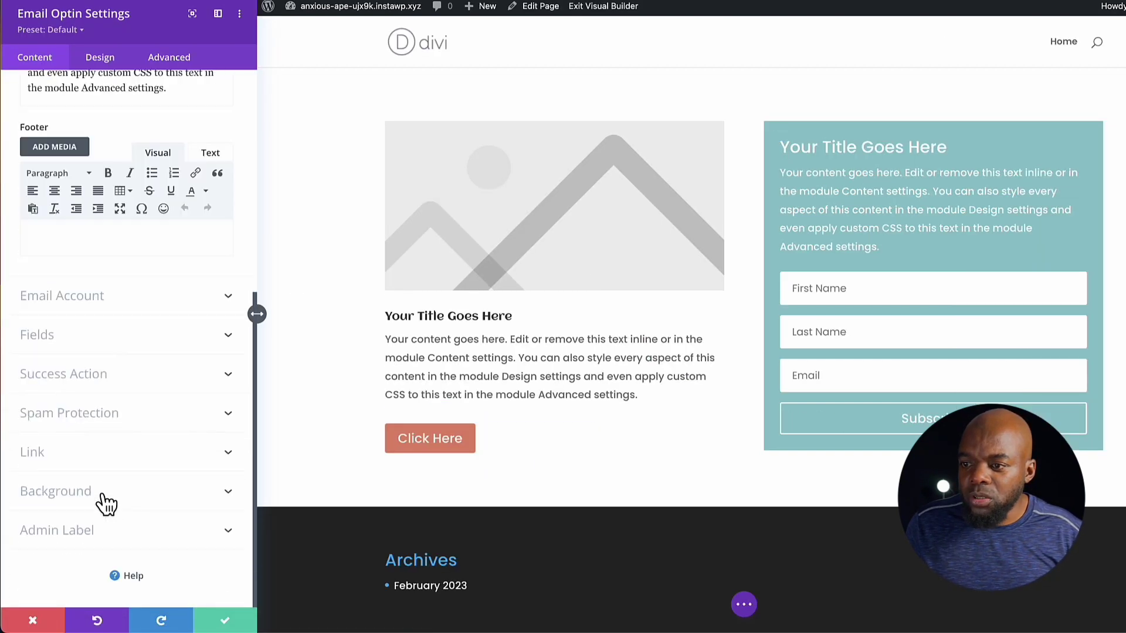
click(105, 501)
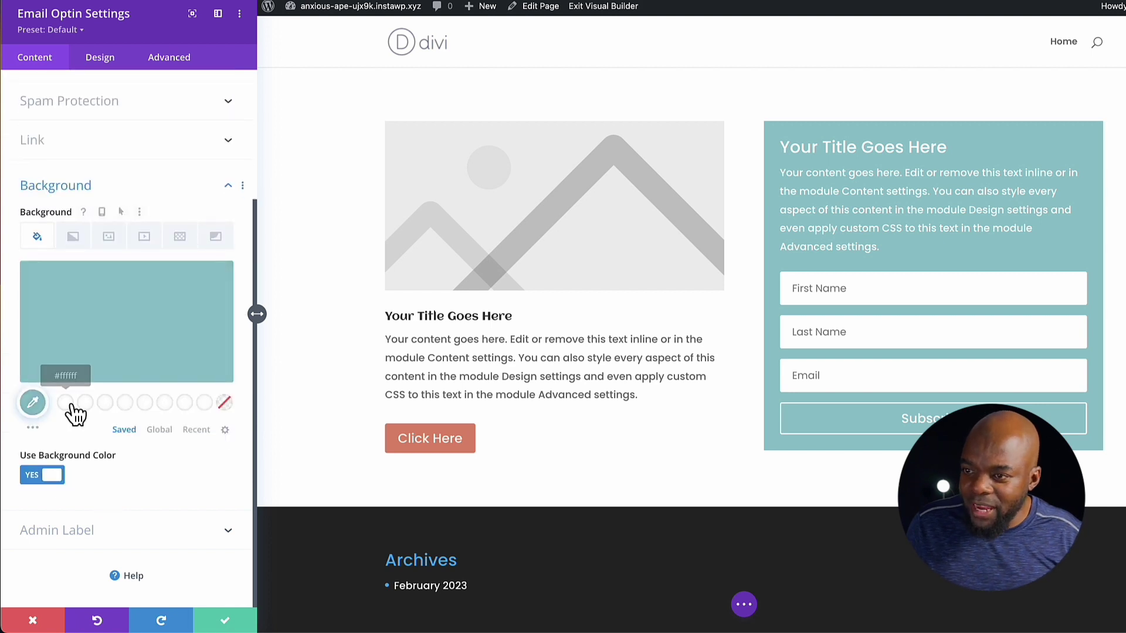
click(165, 434)
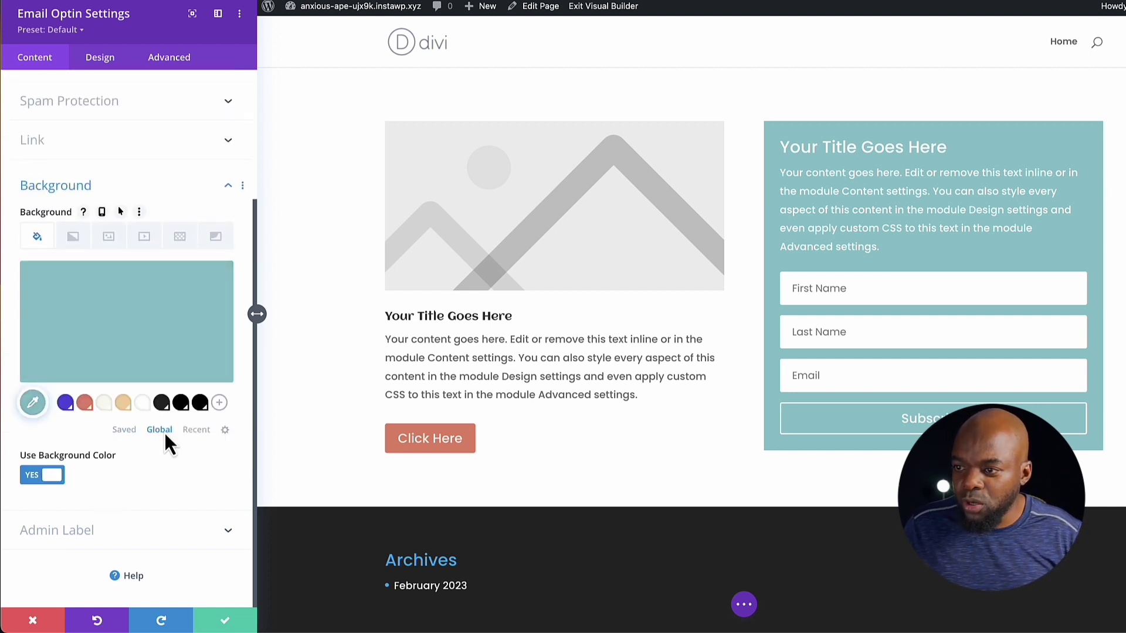
click(84, 403)
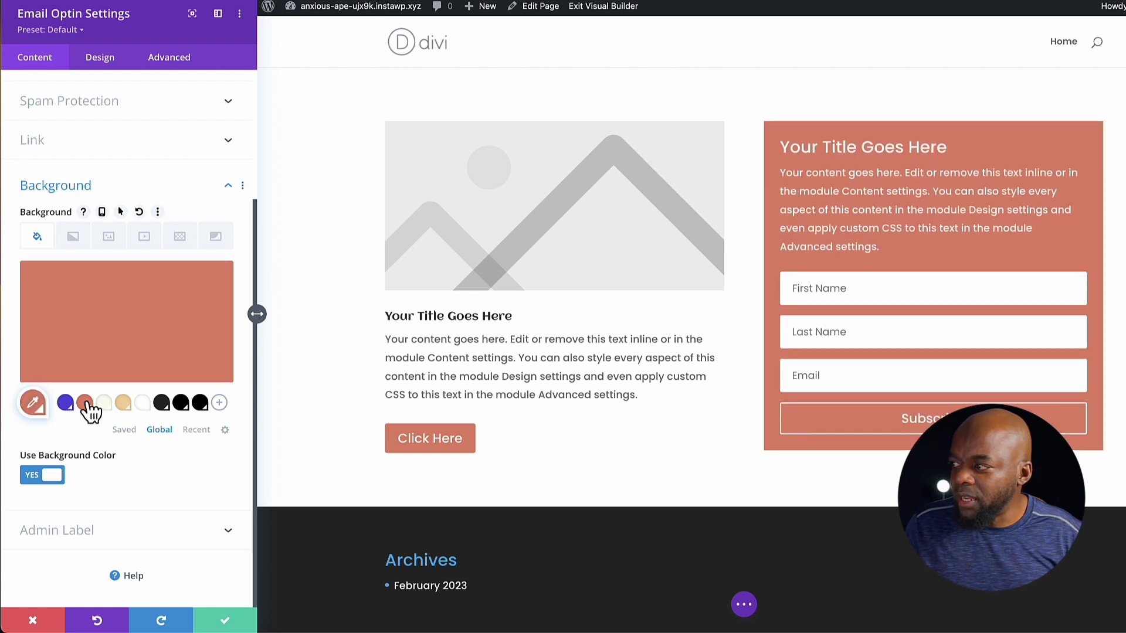
click(227, 623)
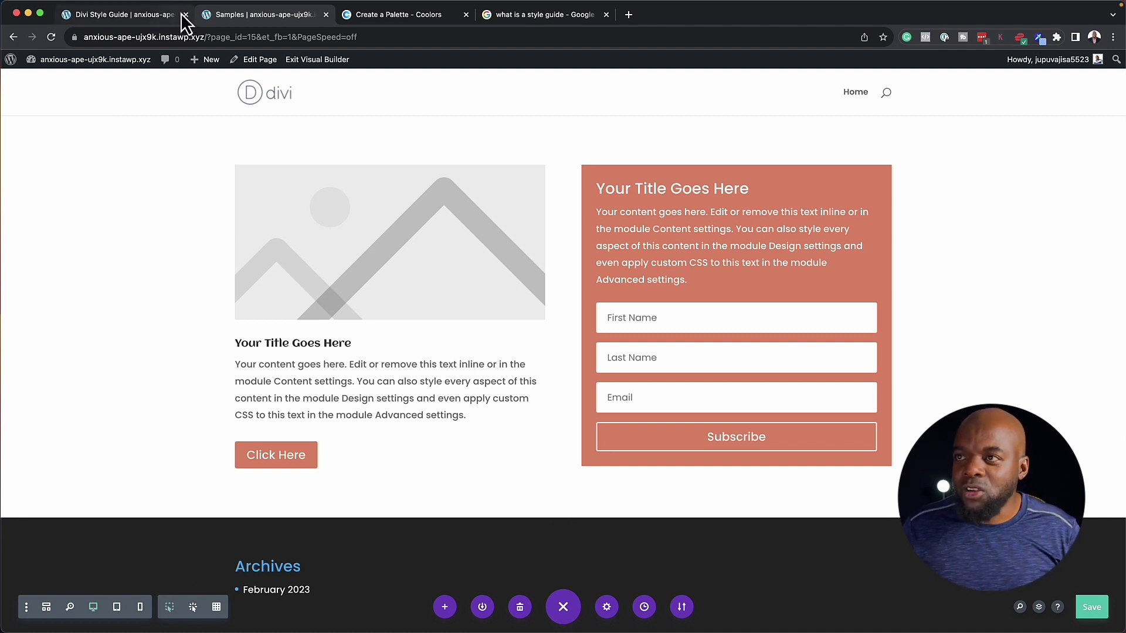
Step: Generate new Coolors palettes, copy Tangerine's hex F08700, and return to the Style Guide page
click(157, 21)
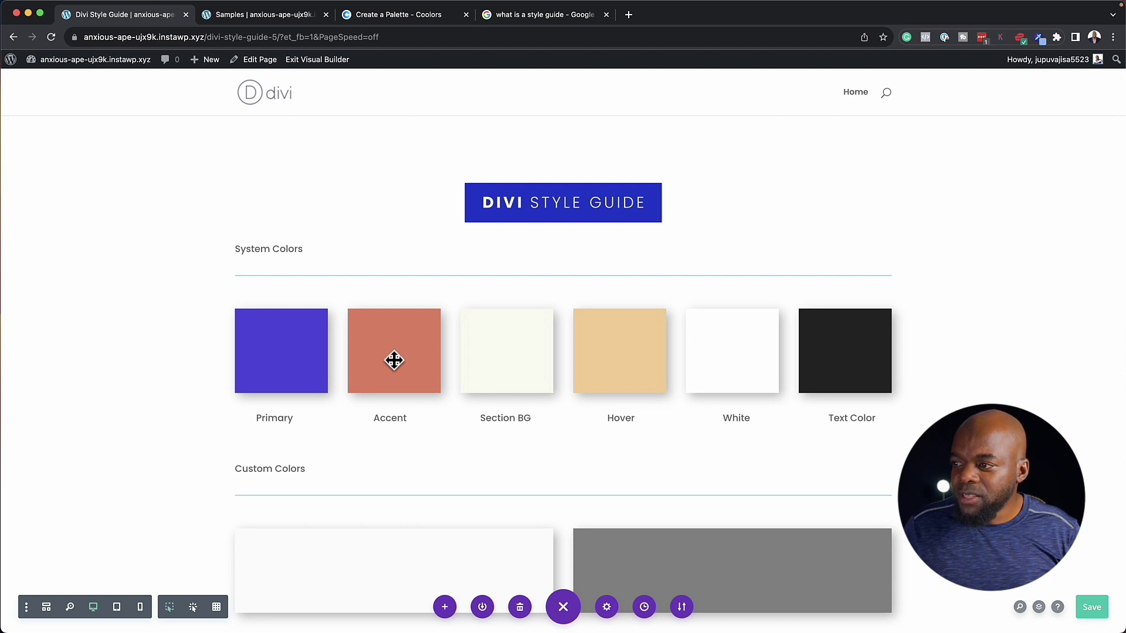
click(385, 21)
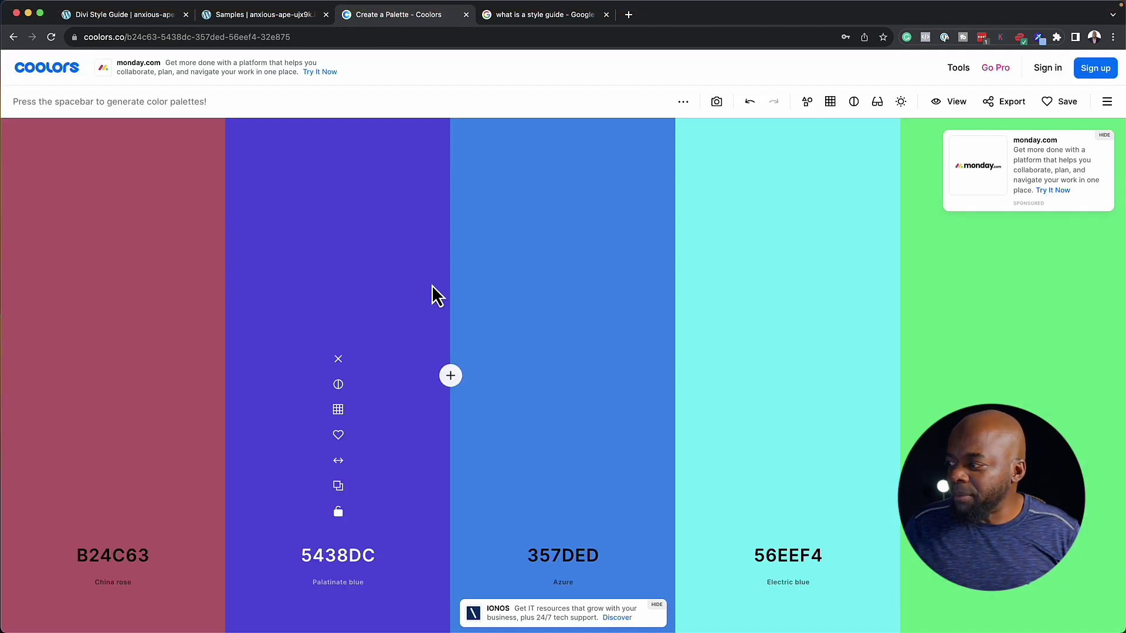
key(space)
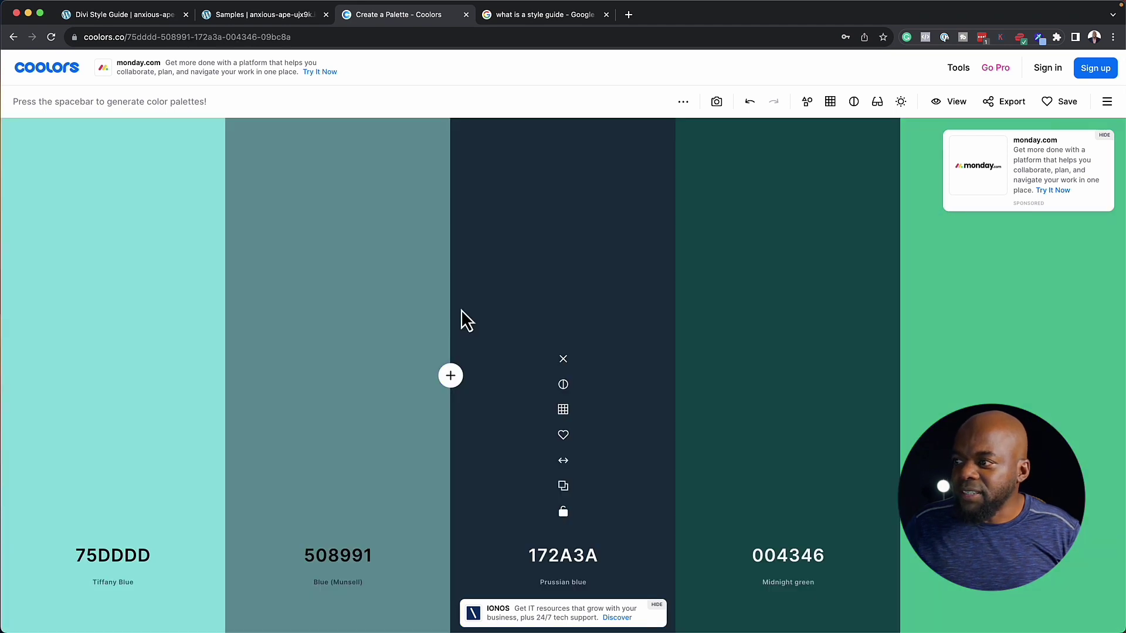
key(space)
key(space)
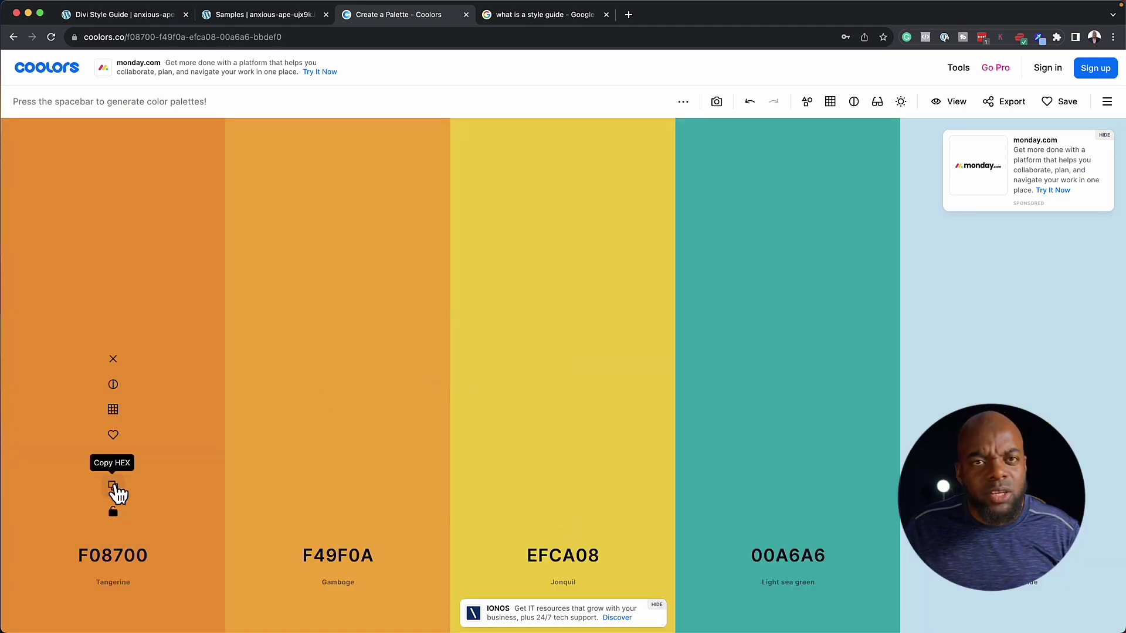
click(114, 488)
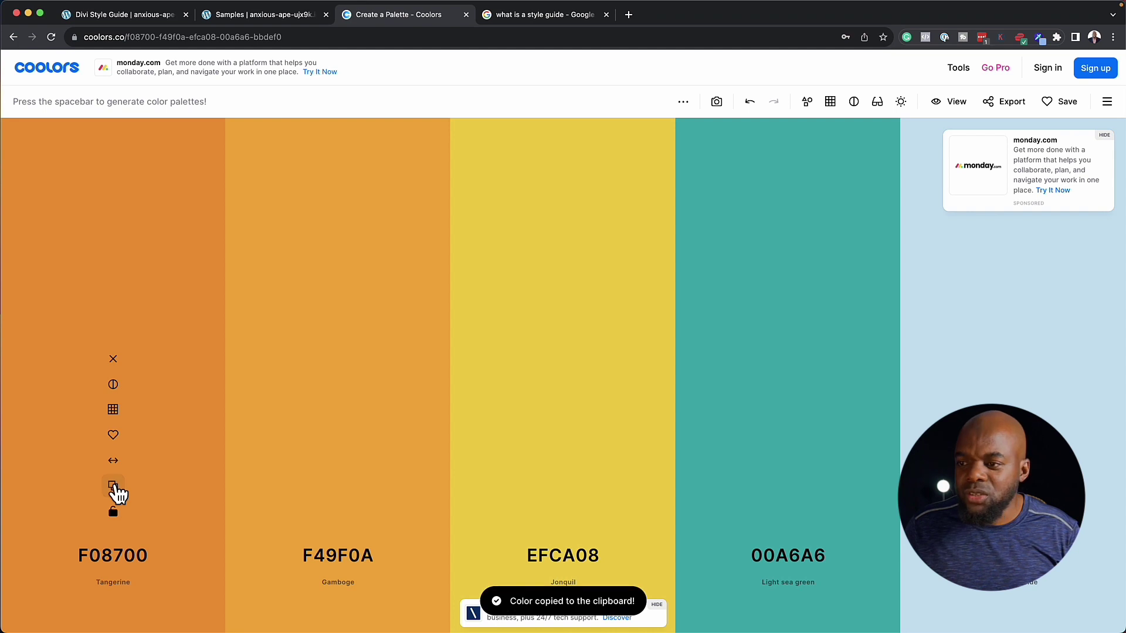
click(168, 20)
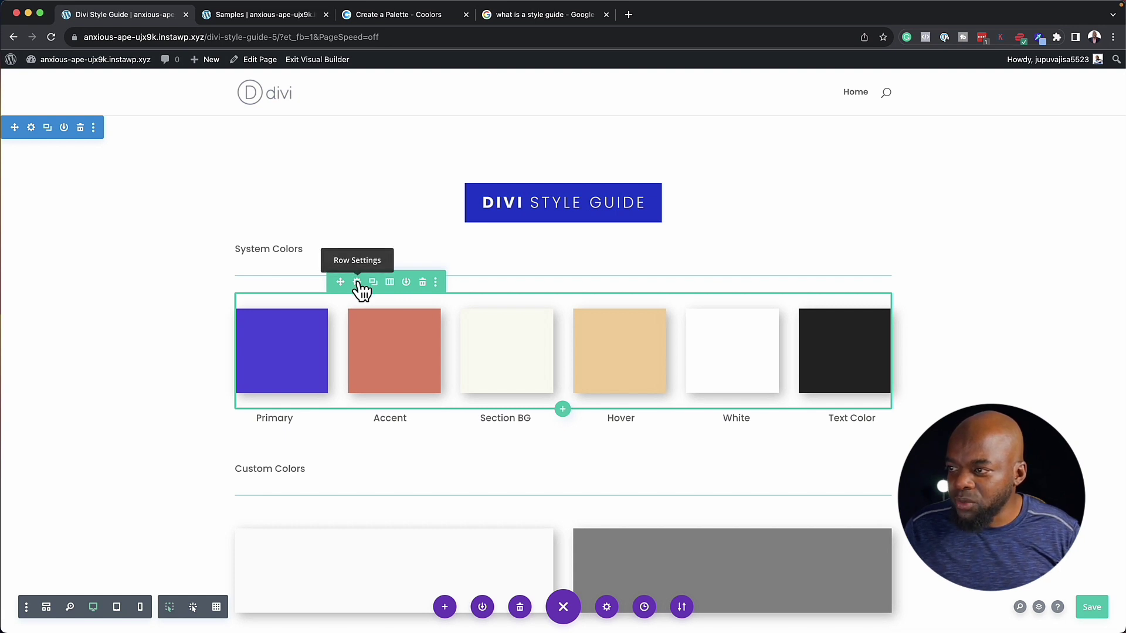
Step: Change the Accent column's global background colour to F08700 site-wide and save both panels
click(356, 282)
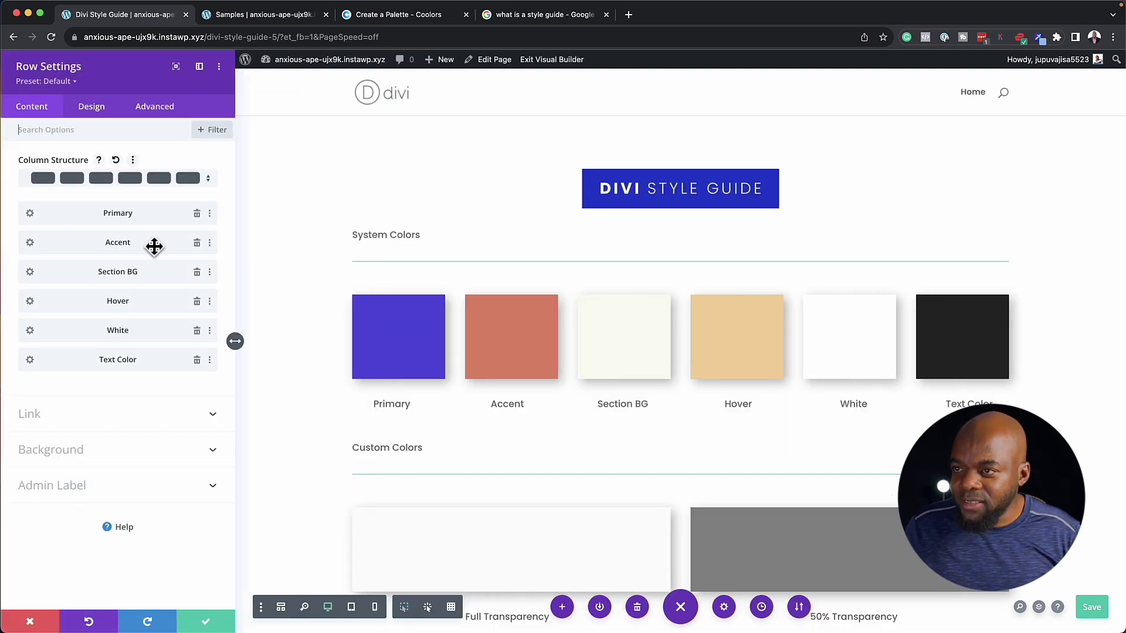
click(30, 243)
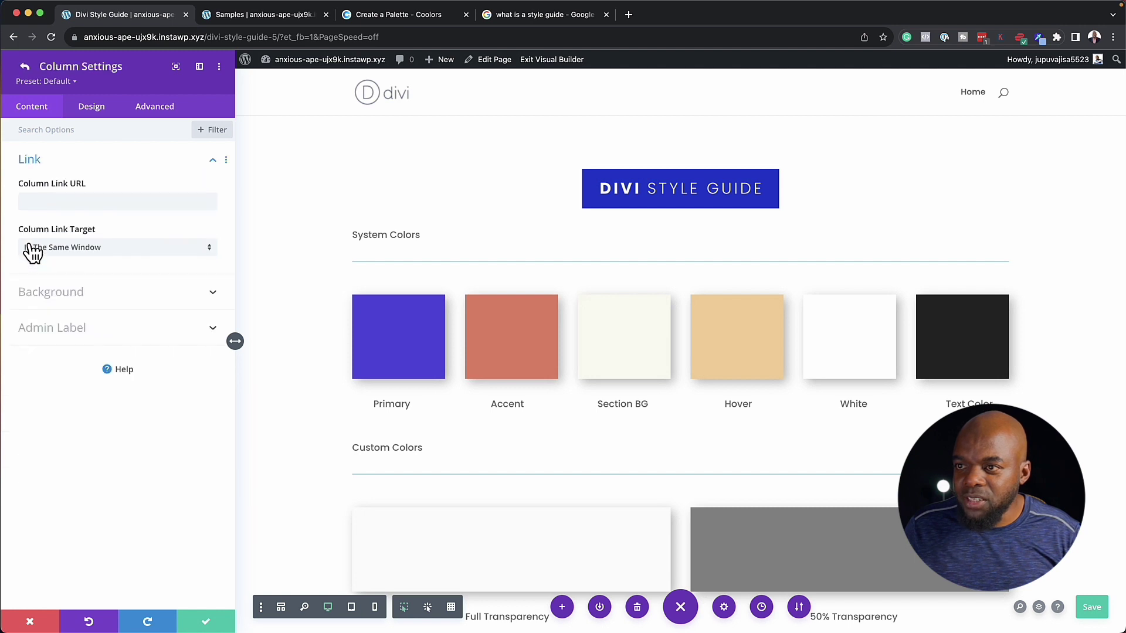
click(59, 297)
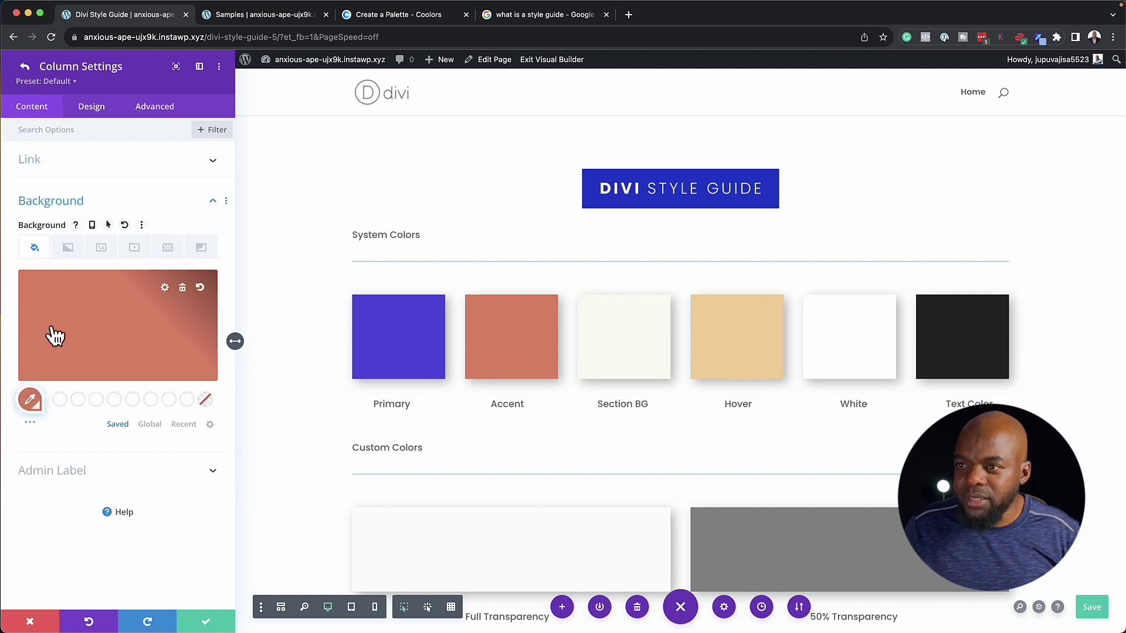
click(31, 400)
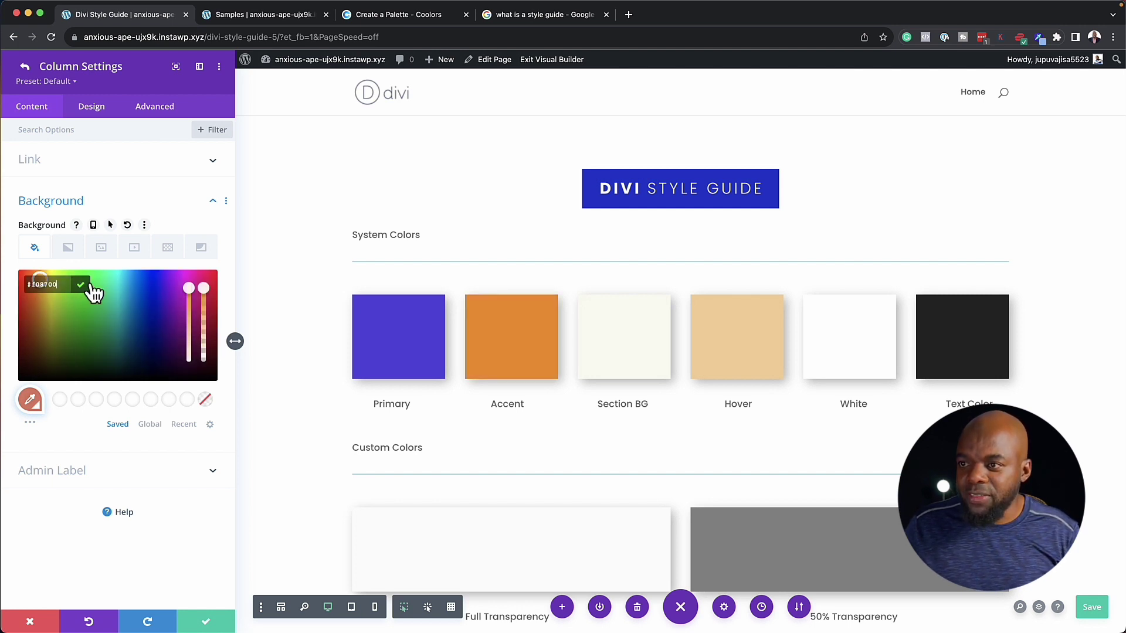
click(82, 287)
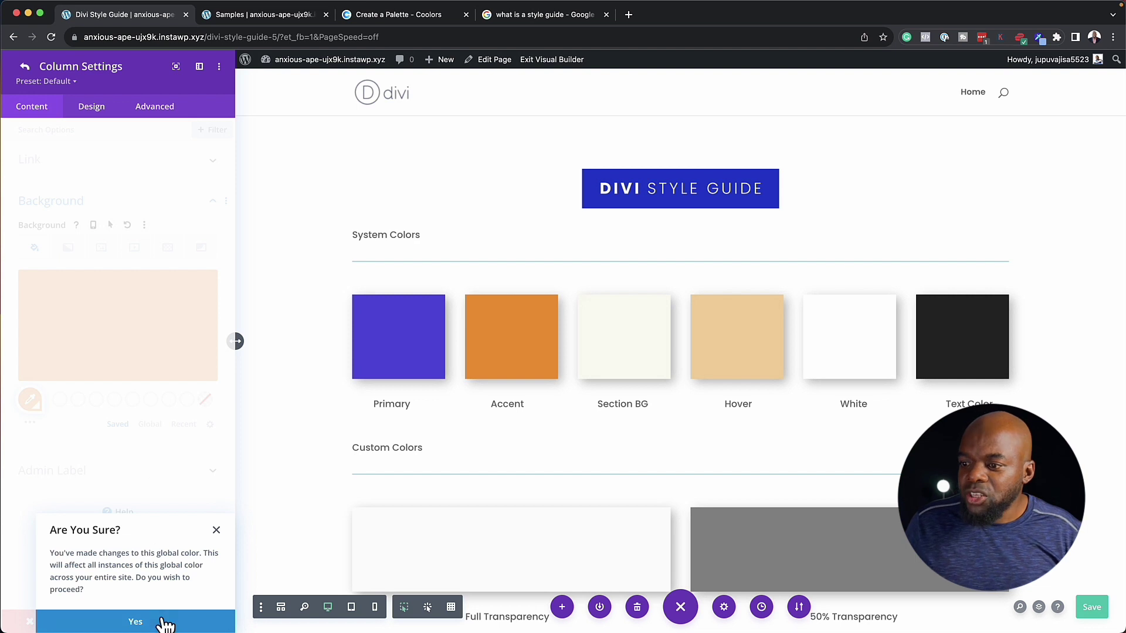
click(163, 622)
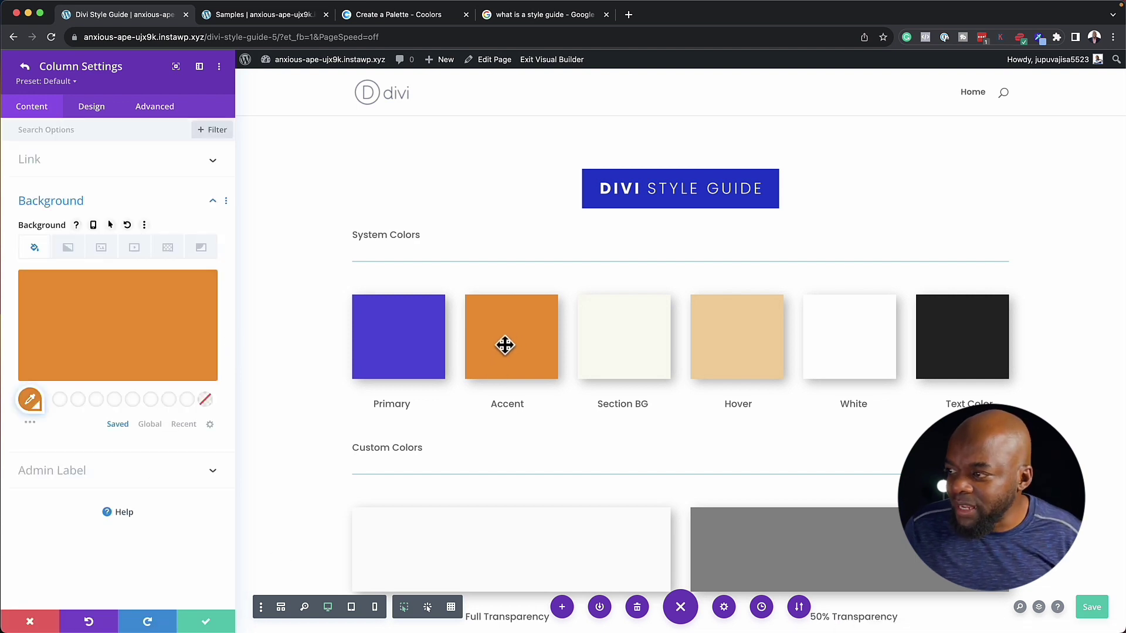
click(205, 625)
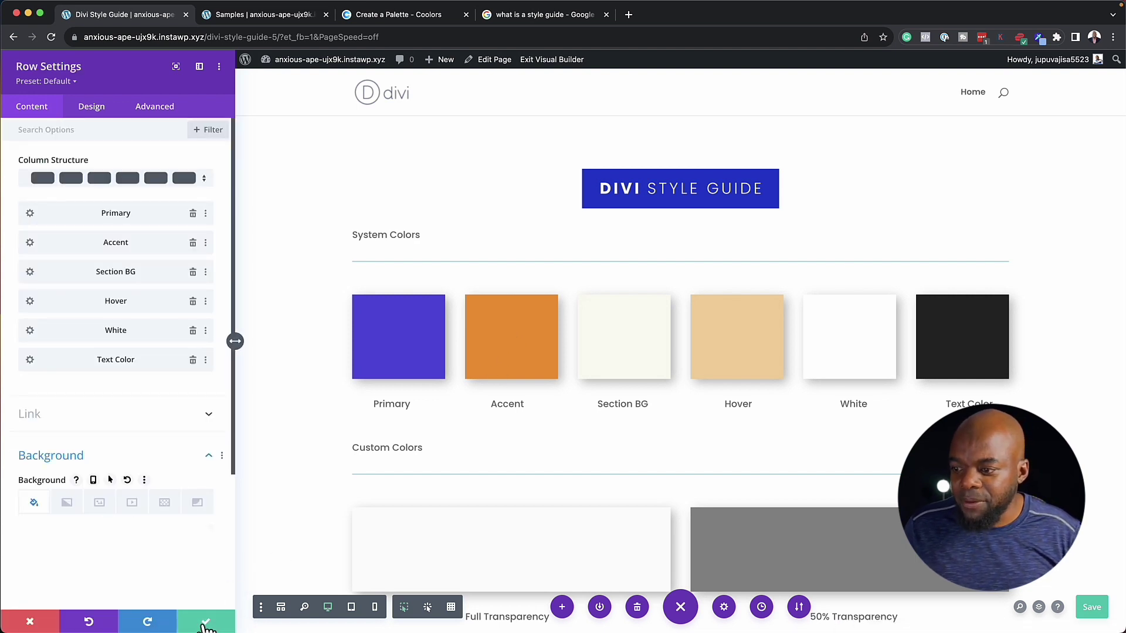
click(205, 623)
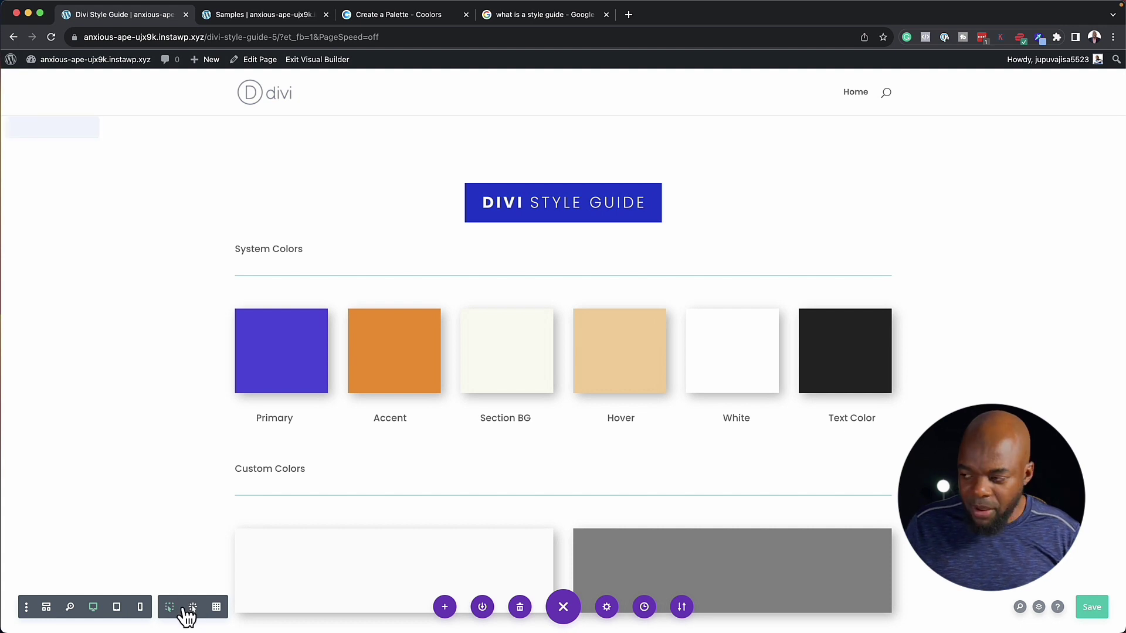
click(259, 16)
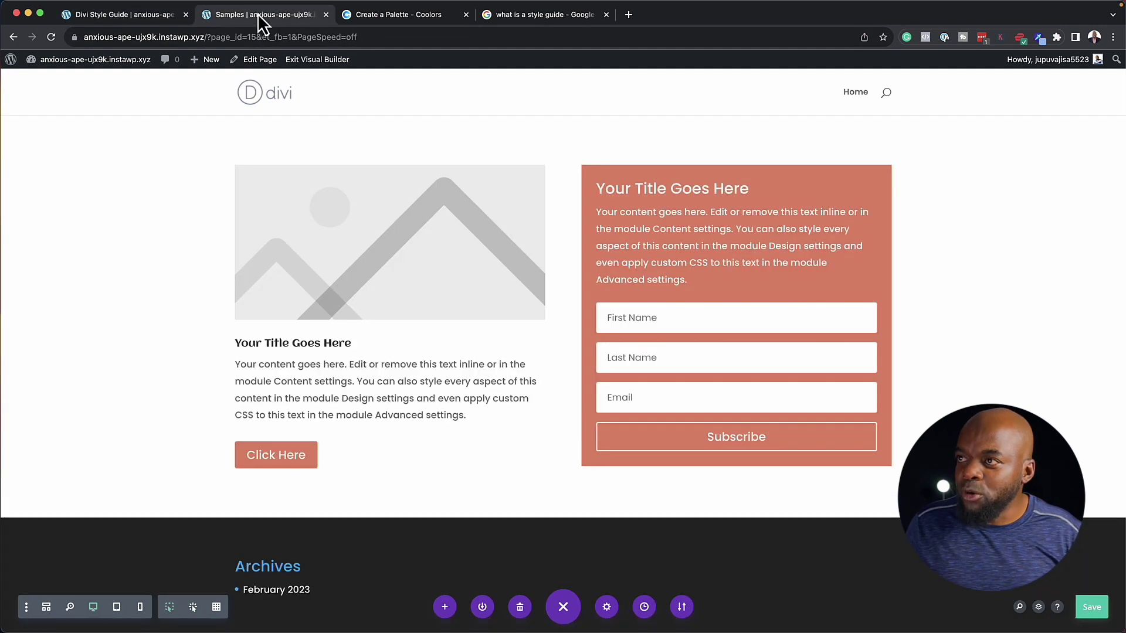
Step: Exit the Visual Builder to reload the Samples page with the orange accent colour
mouse_move(261, 455)
drag(361, 447, 727, 206)
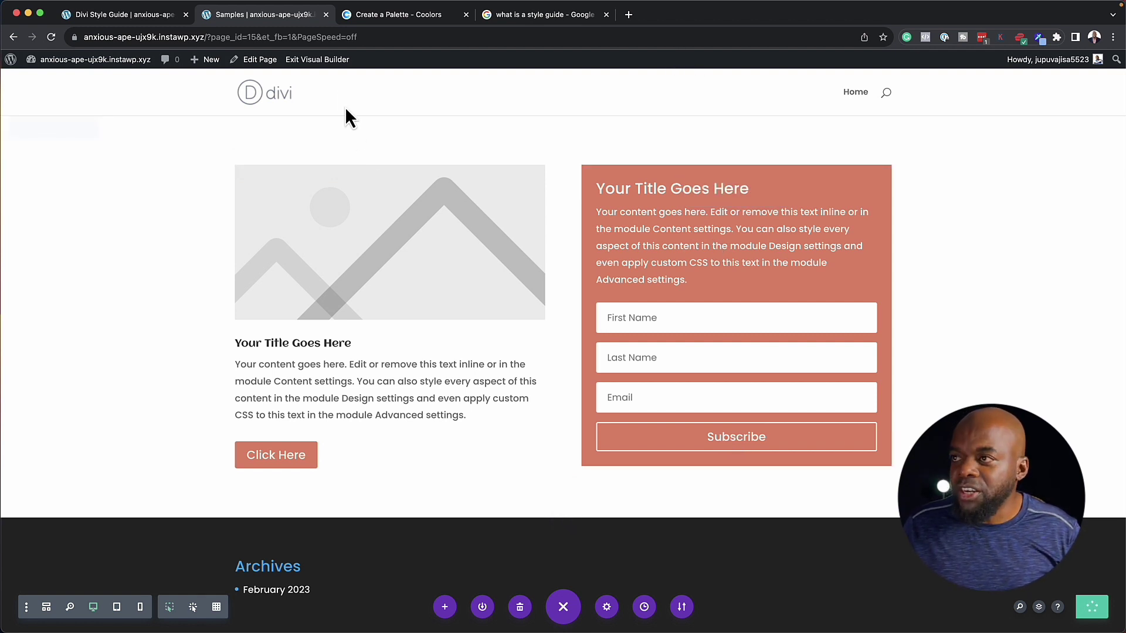
click(332, 61)
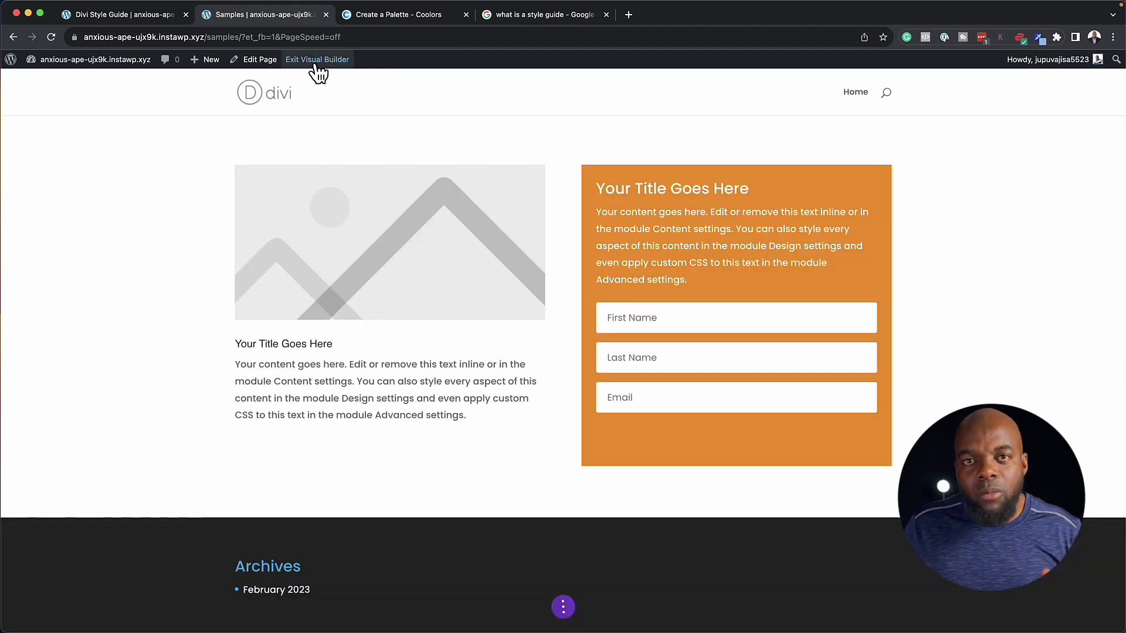
Step: Insert a Heading module beneath the blurb text and save it
scroll(476, 358, down, 3)
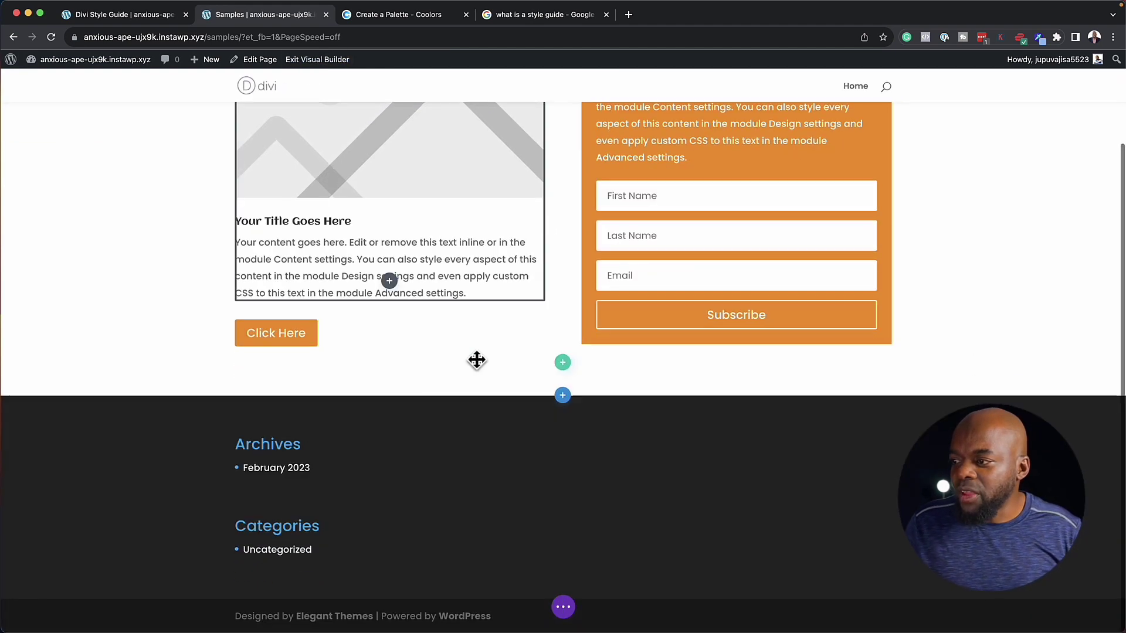
click(390, 282)
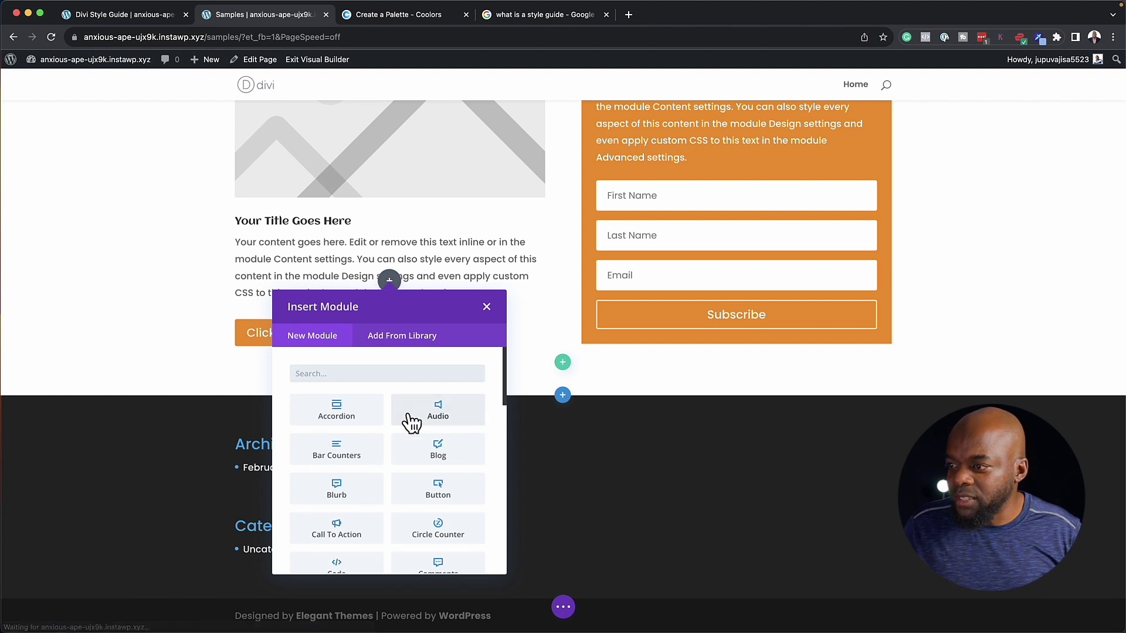
scroll(410, 422, down, 3)
scroll(410, 422, down, 3)
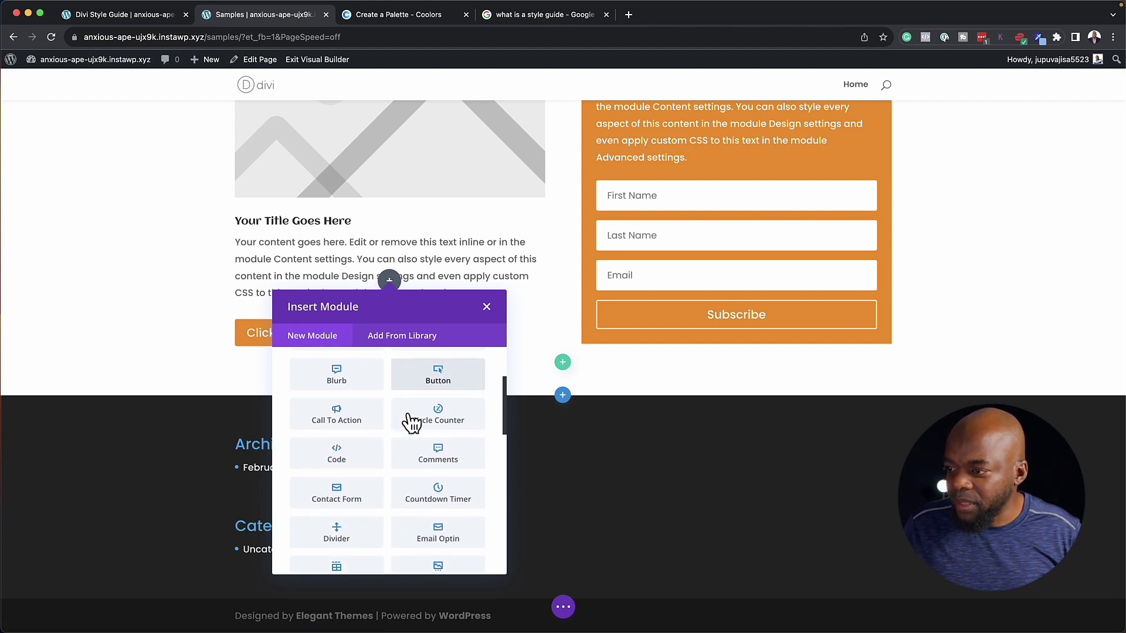
scroll(410, 422, down, 3)
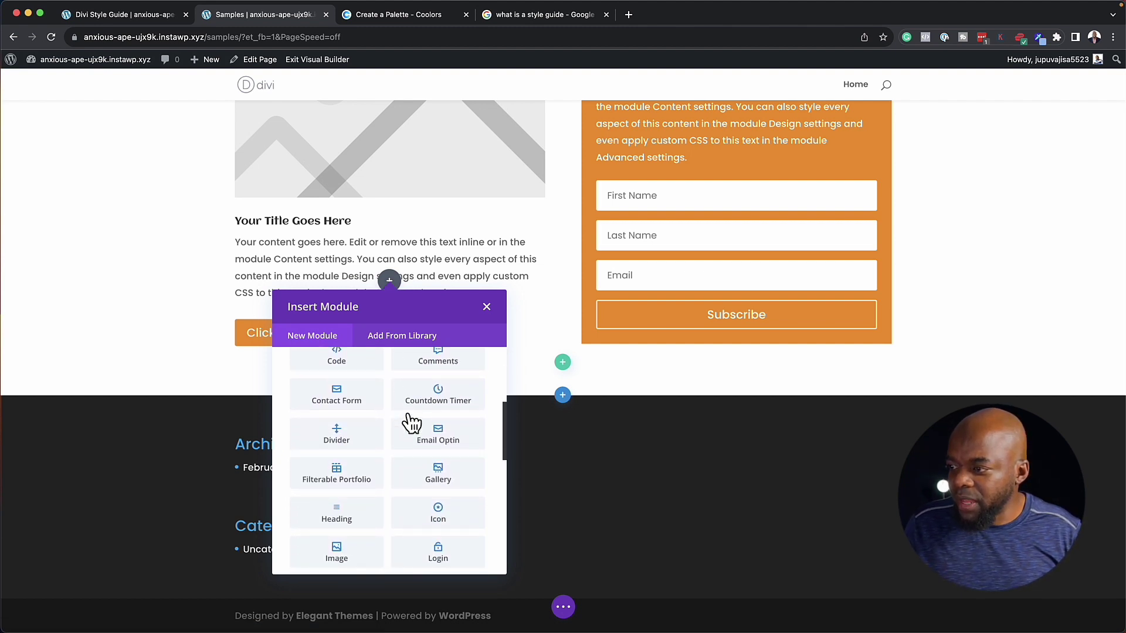
click(337, 468)
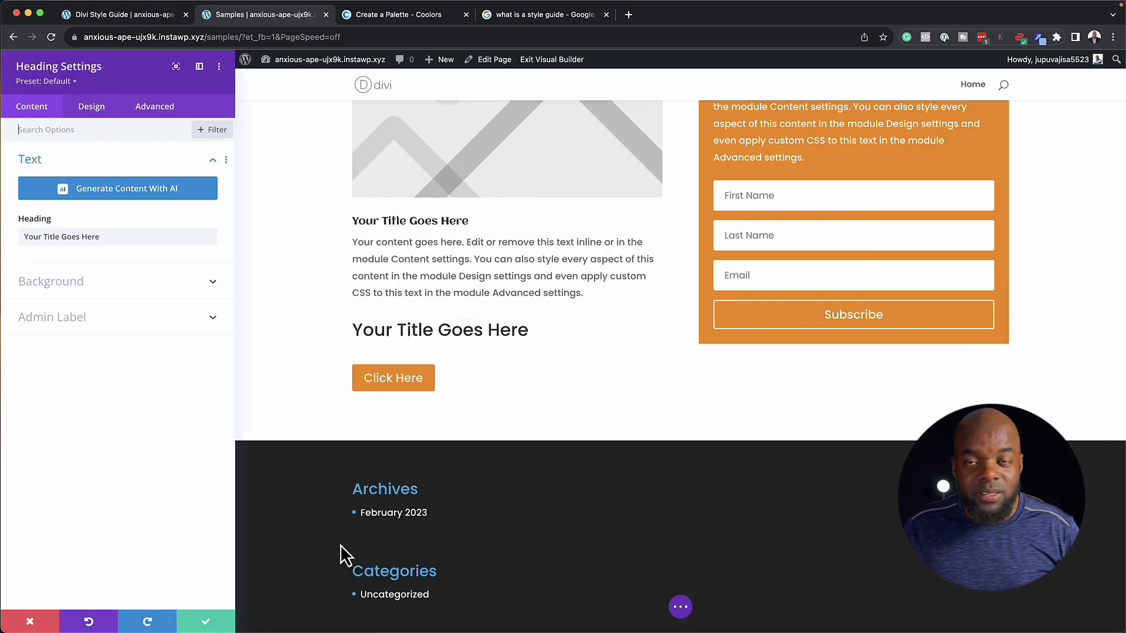
click(214, 620)
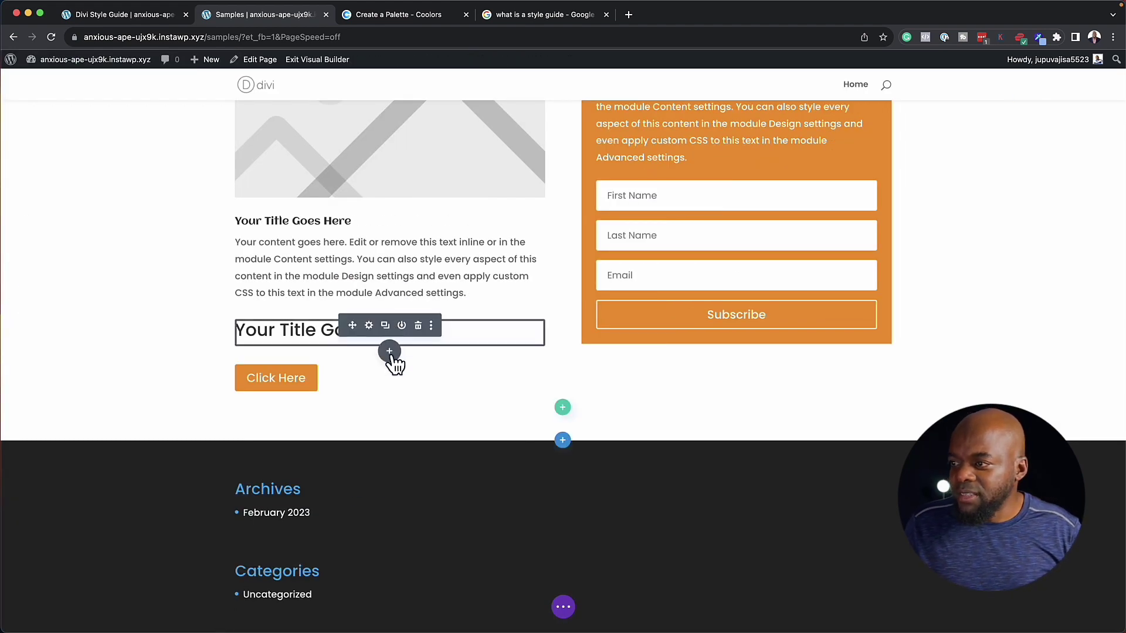
Step: Add a Testimonial module under the heading and save it
click(388, 351)
scroll(396, 317, down, 10)
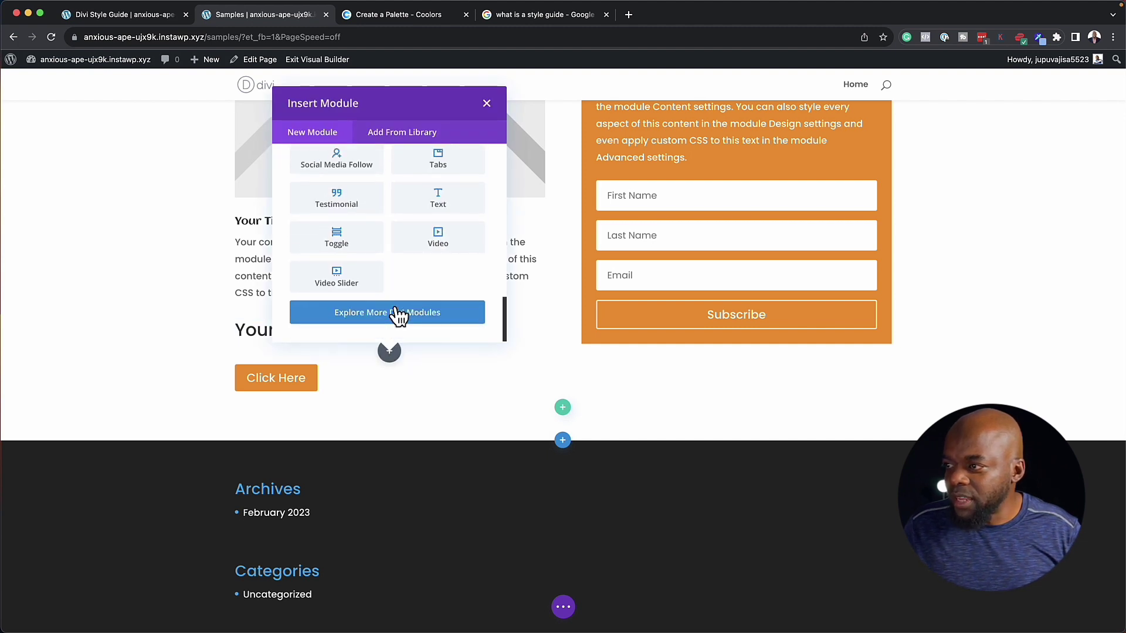
scroll(396, 317, up, 2)
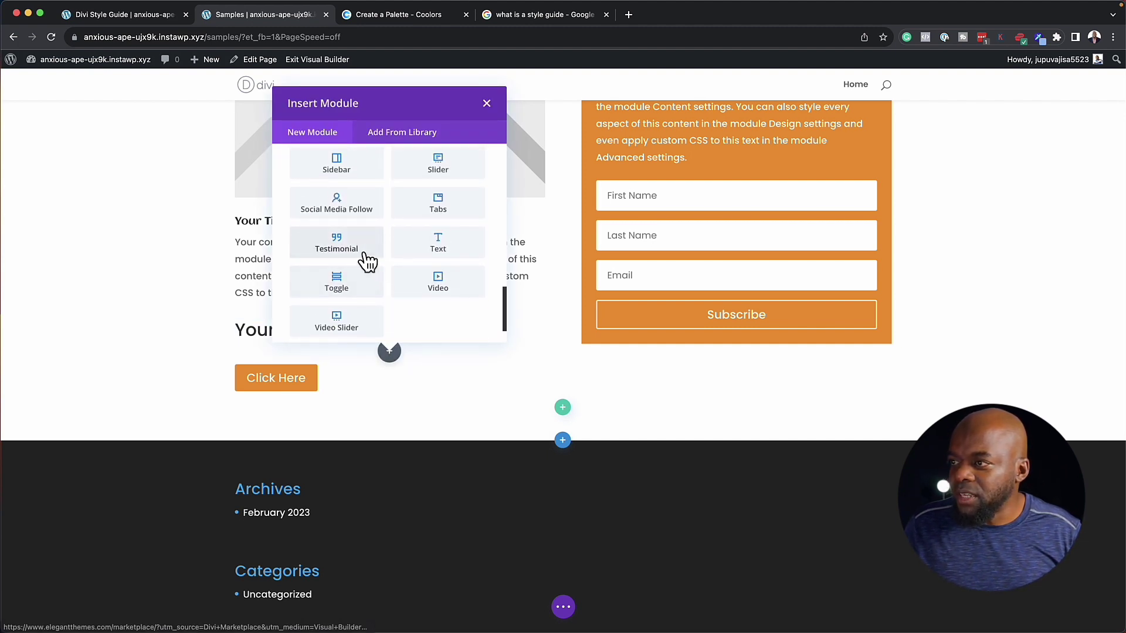
click(354, 249)
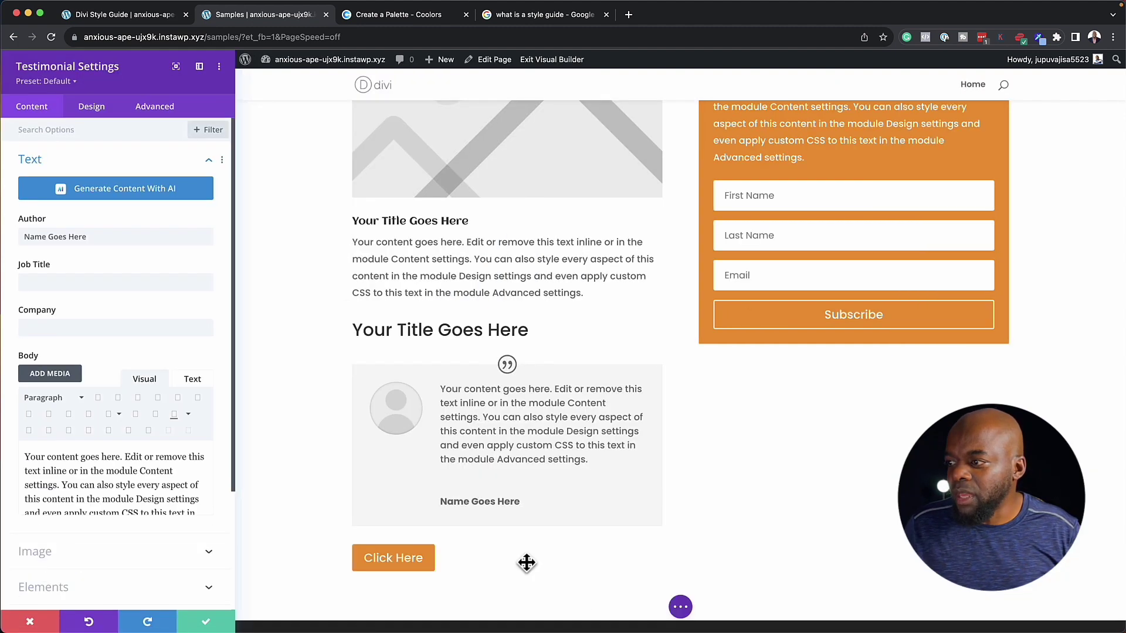
click(221, 623)
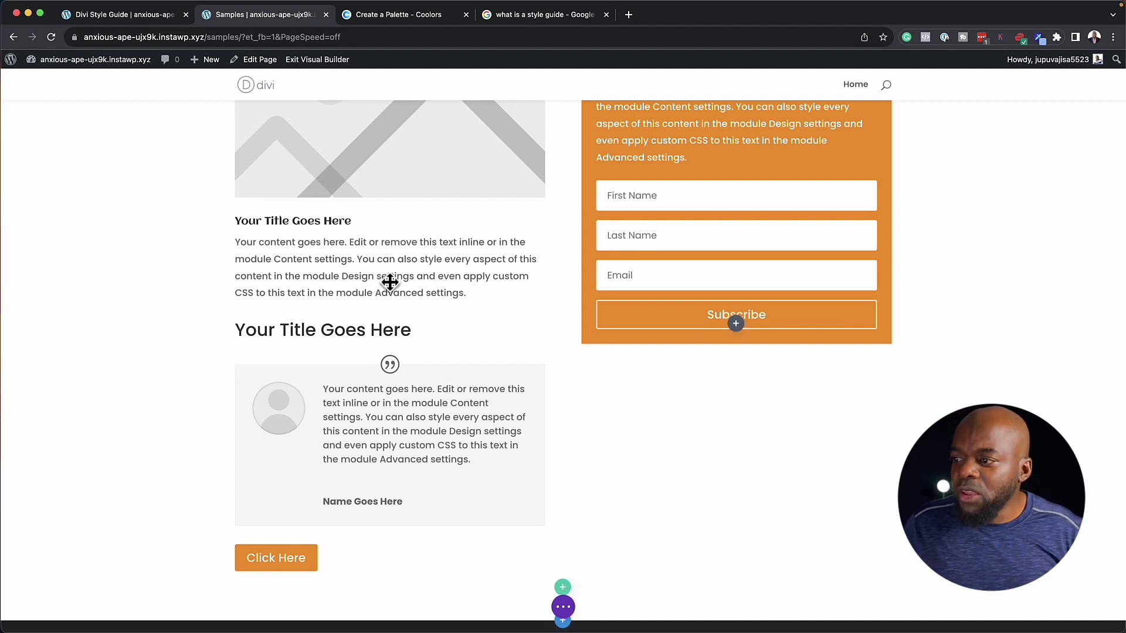
Step: Reach the Theme Customizer's General Settings > Typography panel from the WordPress dashboard
click(106, 15)
mouse_move(88, 59)
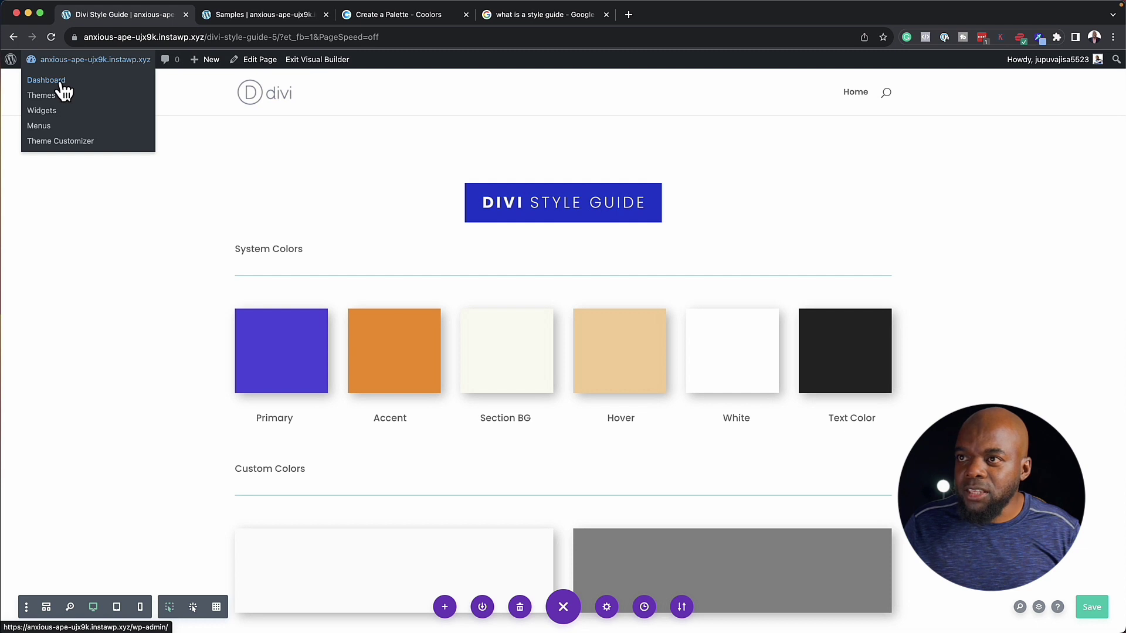
click(62, 85)
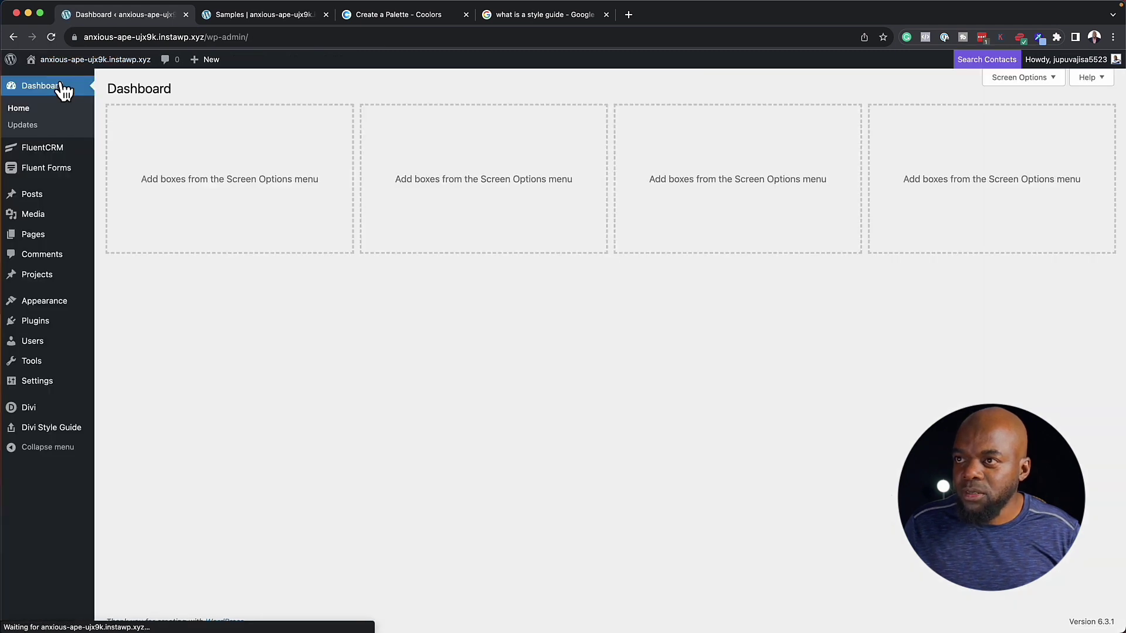
mouse_move(57, 284)
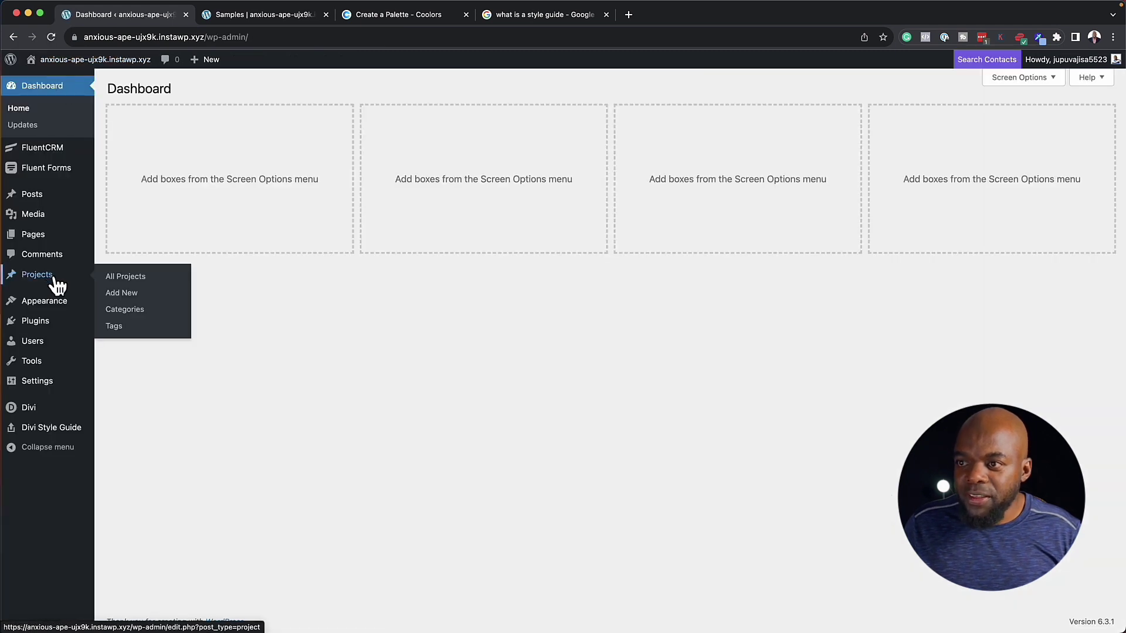
mouse_move(41, 308)
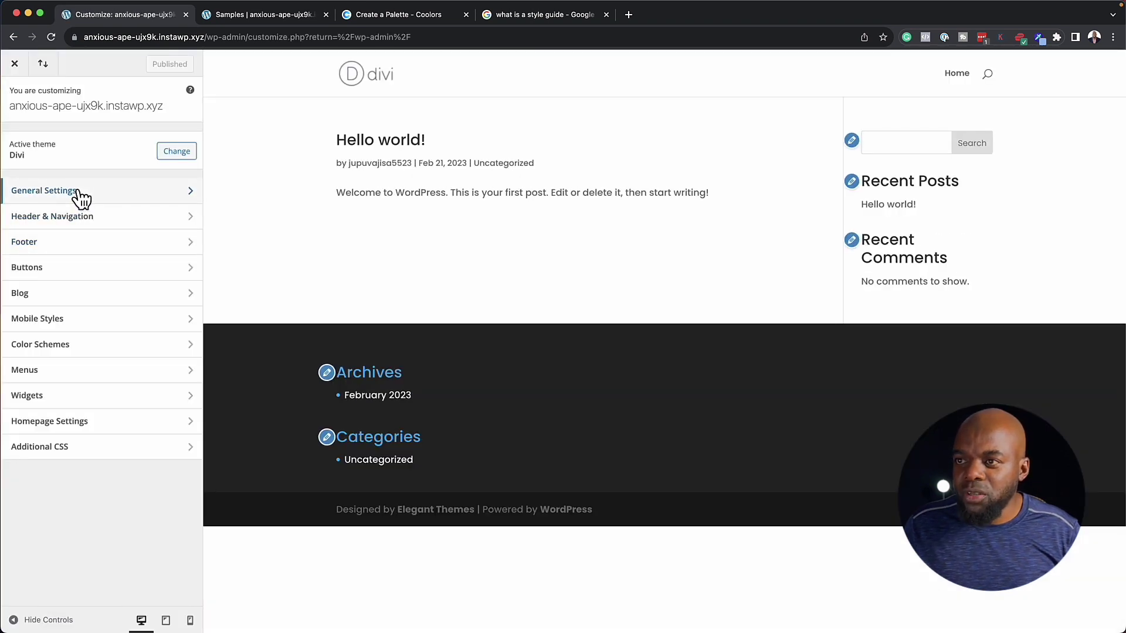
click(81, 198)
click(81, 196)
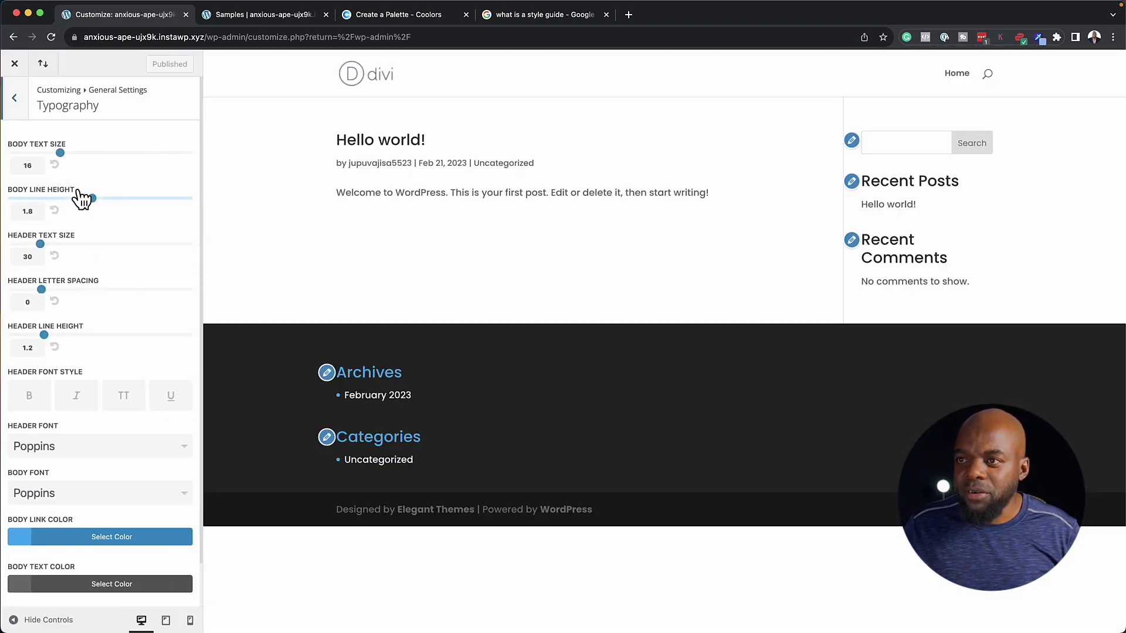
Step: Set the Header Font to Playfair Display and return to the Samples tab
scroll(117, 413, down, 2)
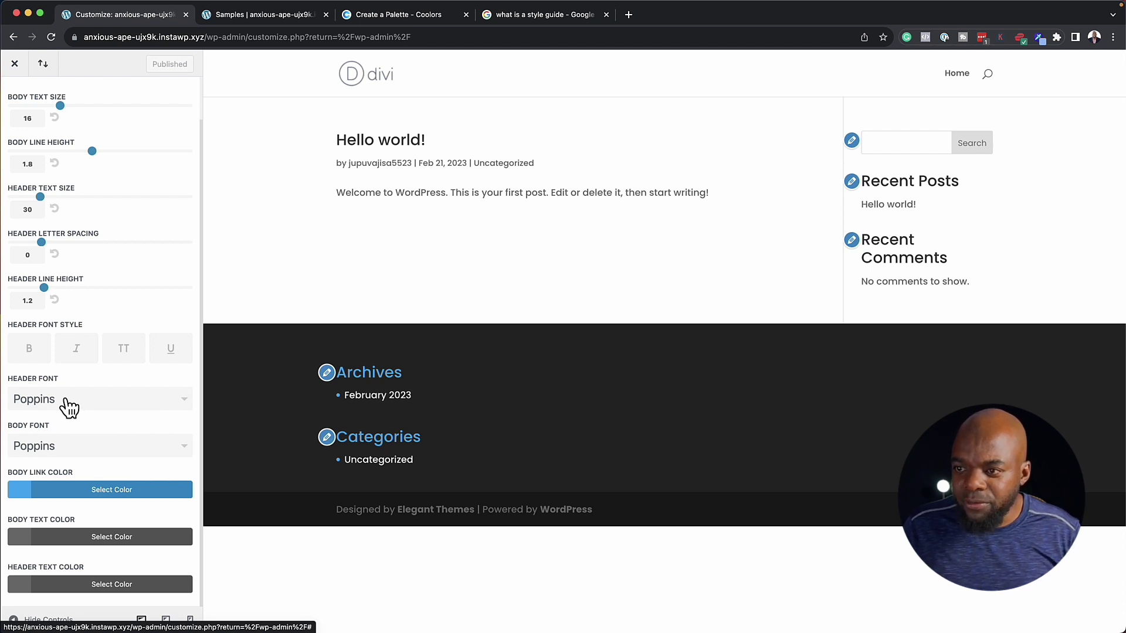
click(69, 405)
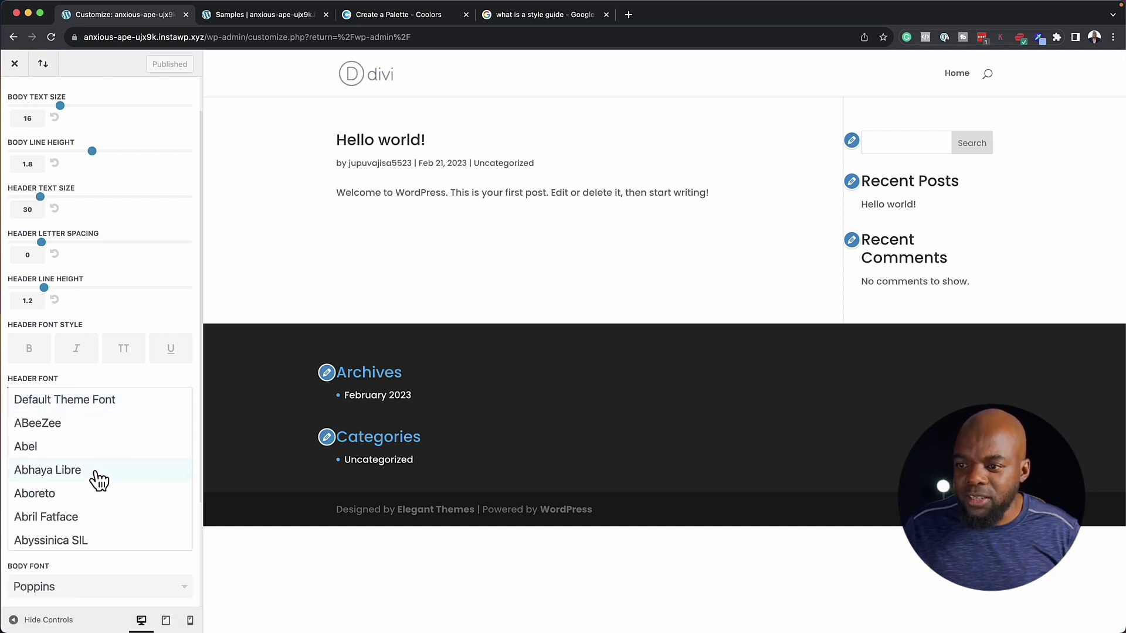
scroll(99, 480, down, 20)
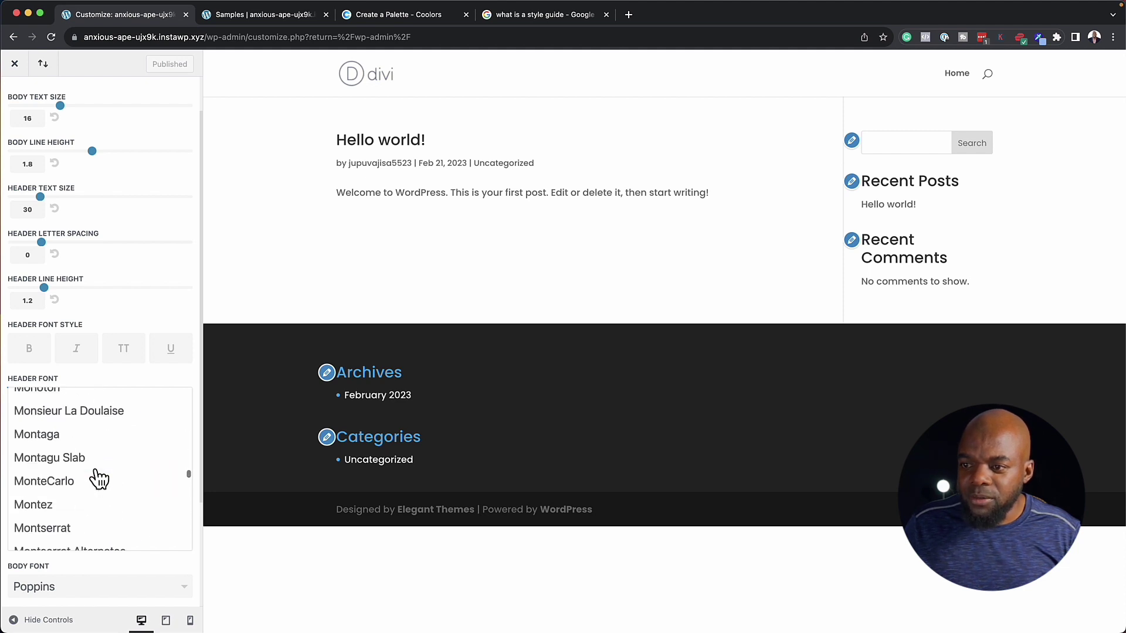
scroll(99, 480, down, 15)
click(82, 417)
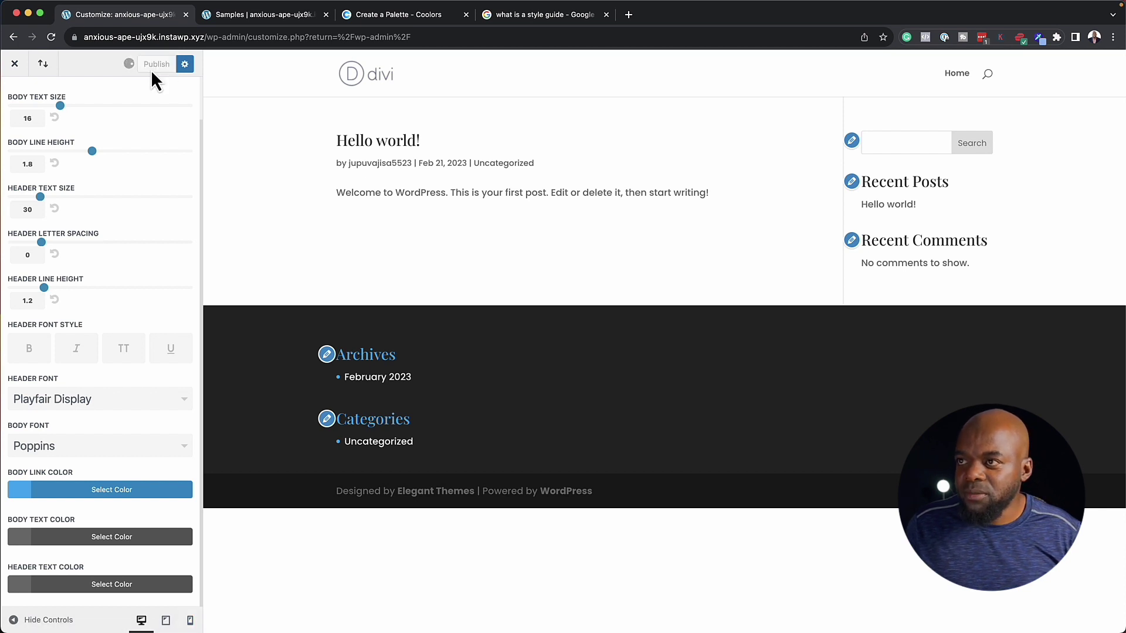
click(286, 16)
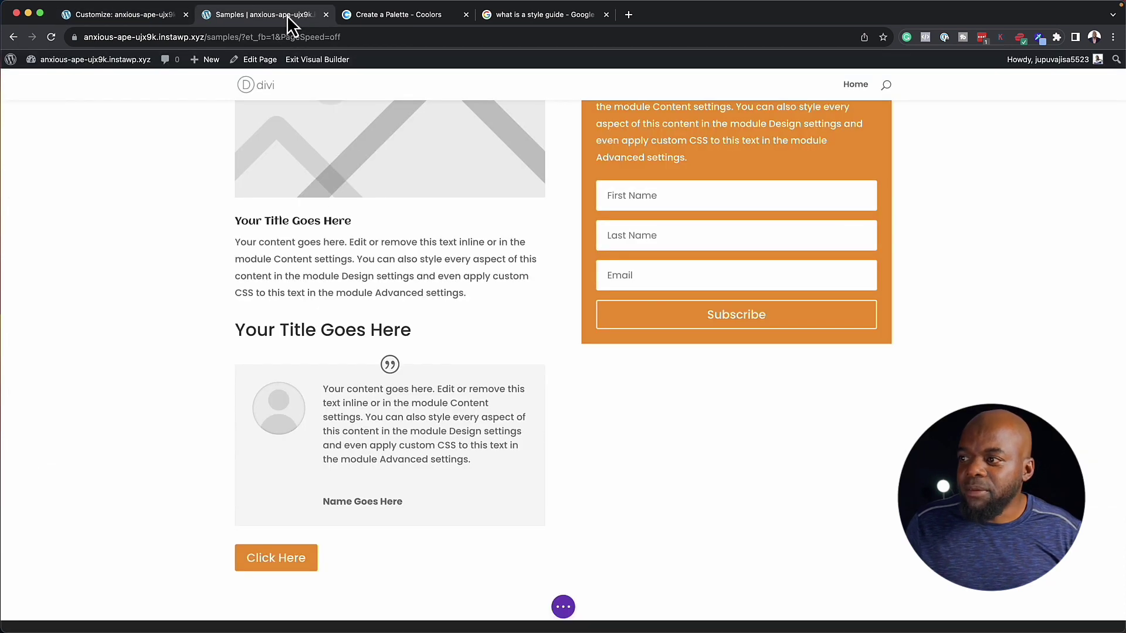
Step: Save the Samples page and exit the Visual Builder
click(311, 59)
click(603, 416)
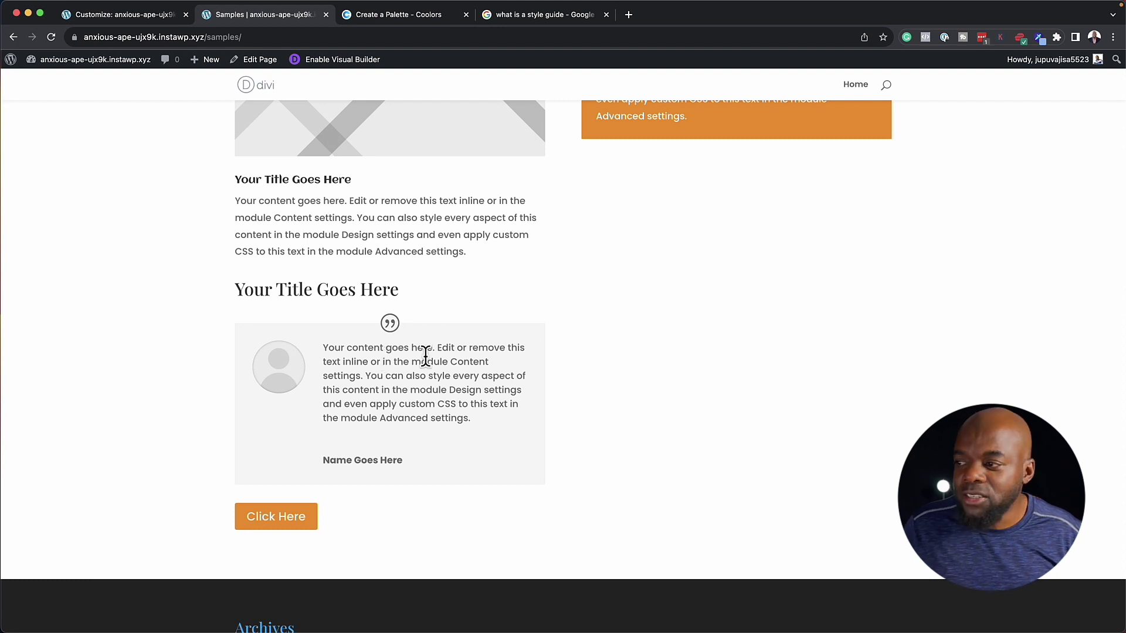
click(155, 16)
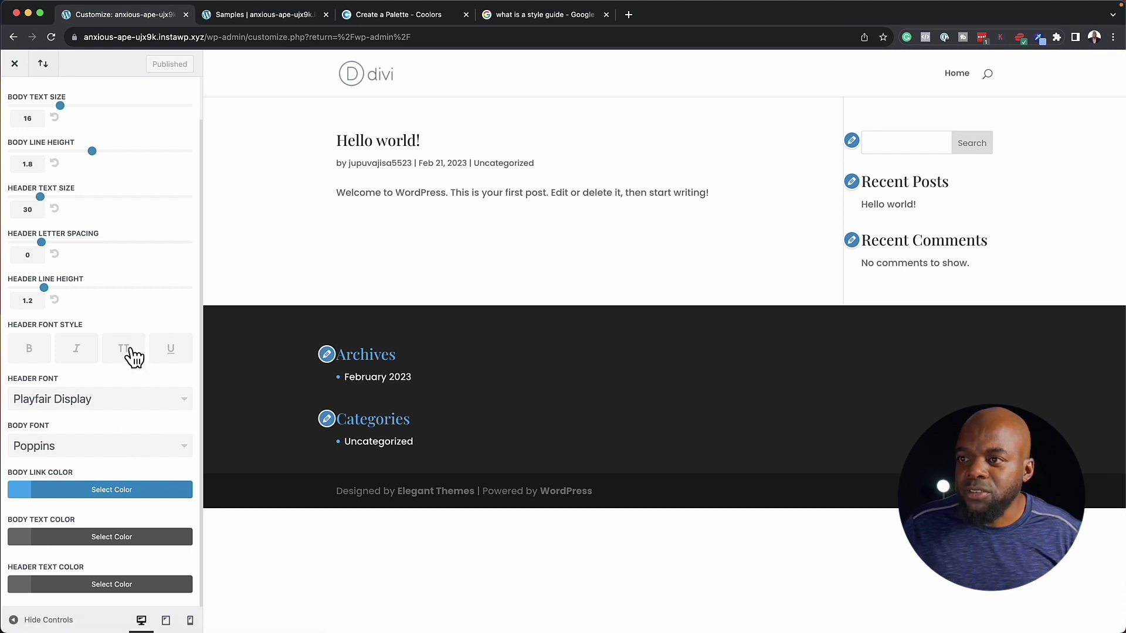
Step: Set the Customizer's Body Font to Noto Sans and return to the Samples tab
scroll(132, 357, up, 2)
scroll(130, 358, down, 2)
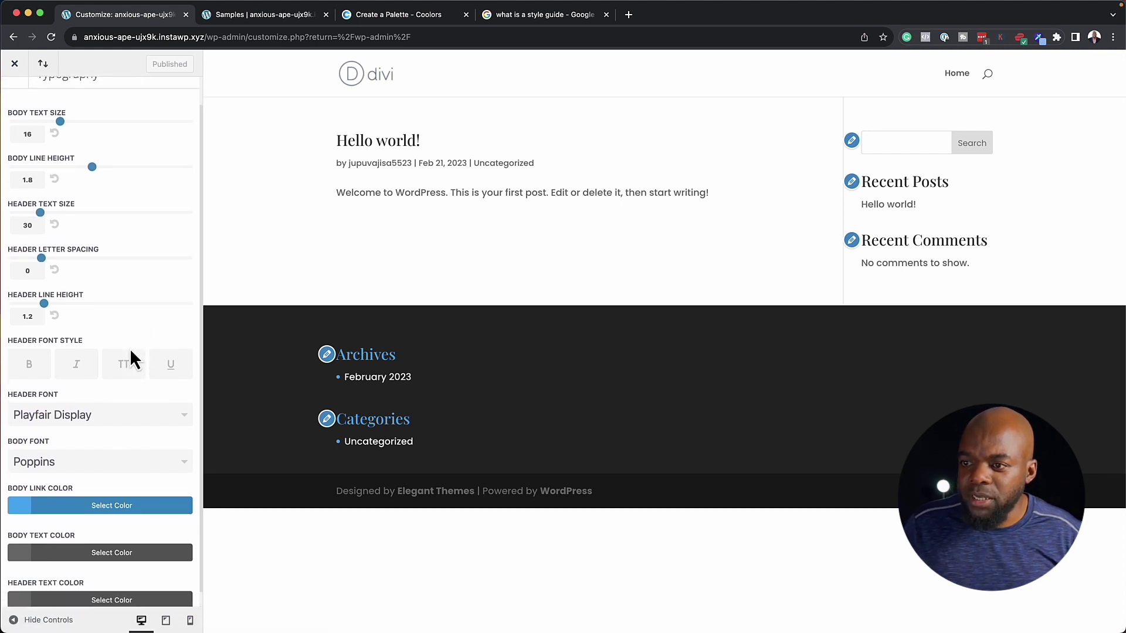
click(76, 446)
scroll(69, 498, down, 20)
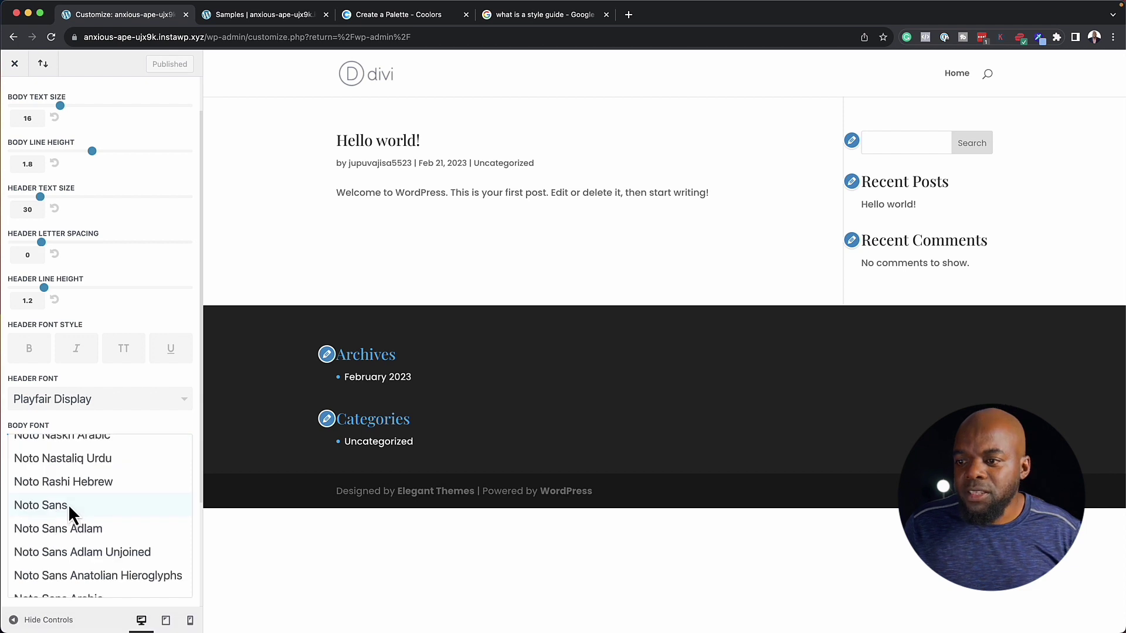
click(68, 505)
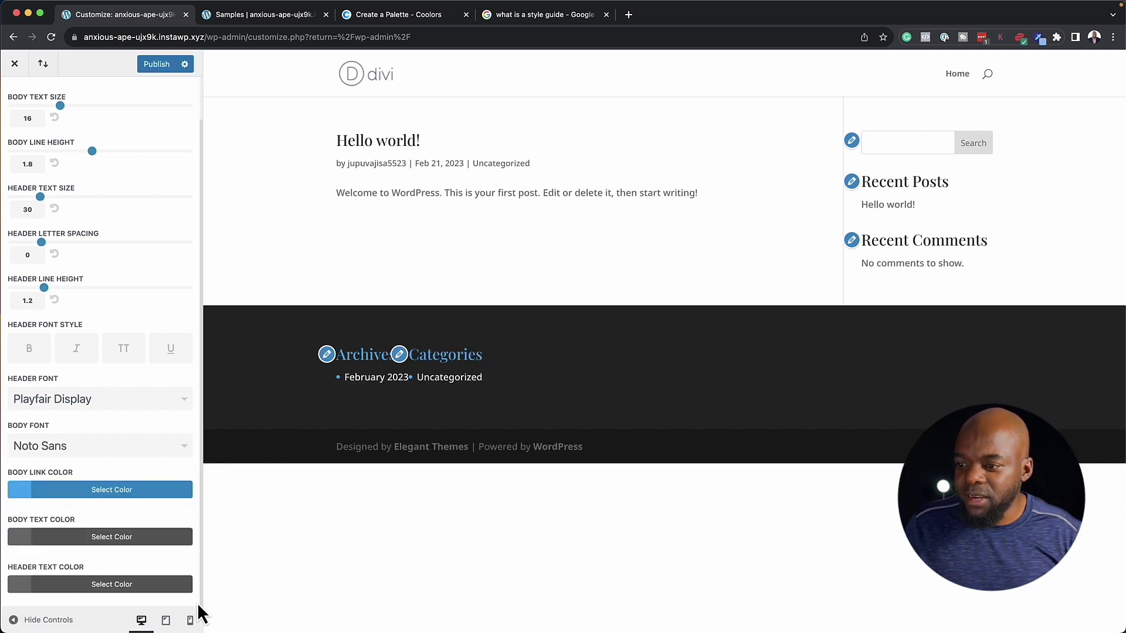
key(ctrl+Tab)
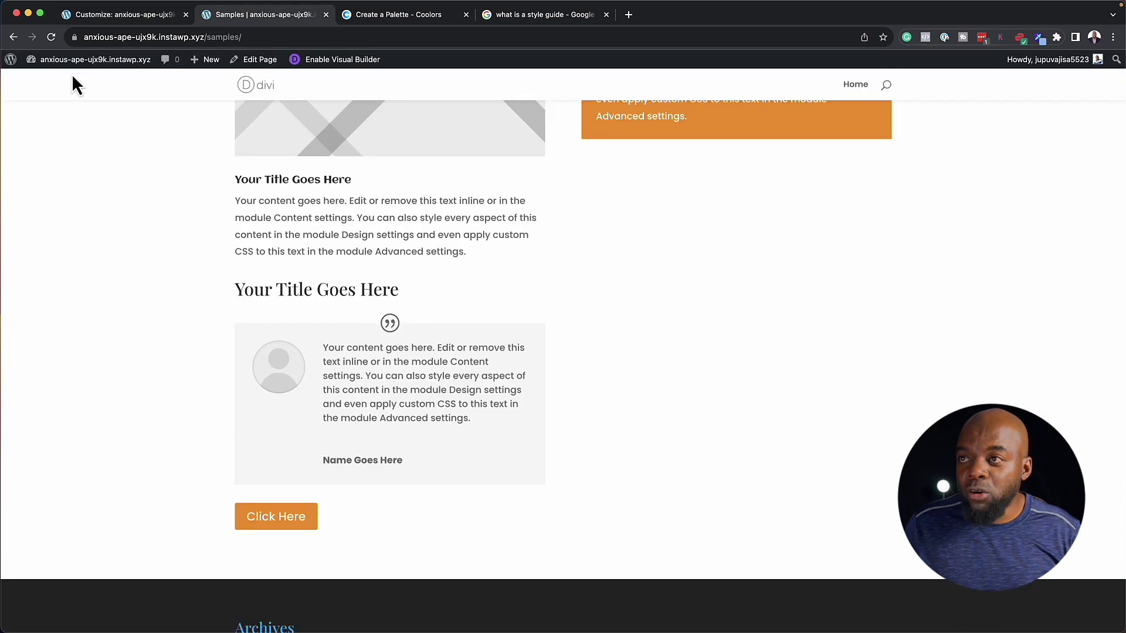
Step: Reload the Samples page for the new fonts, then open the Divi University Products page
click(52, 38)
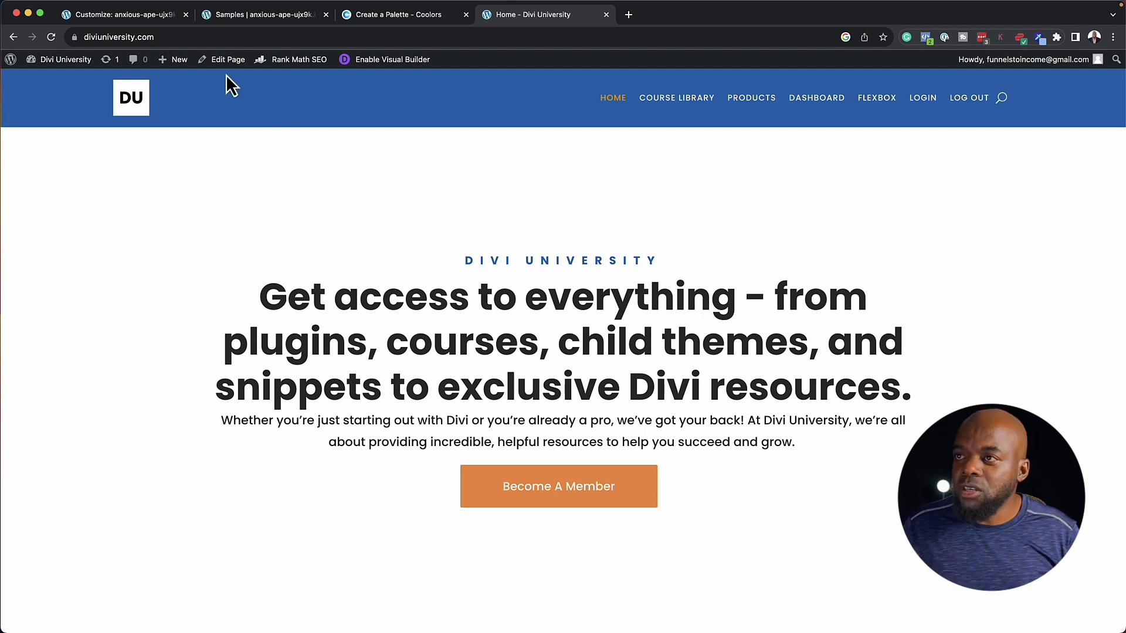
click(751, 98)
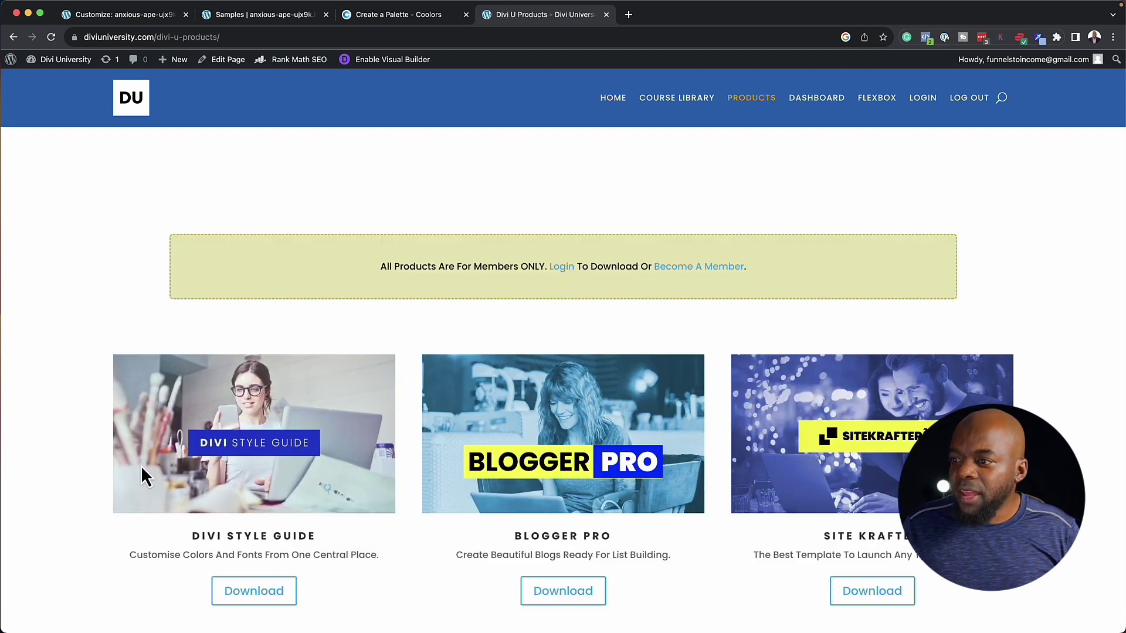
scroll(72, 515, down, 2)
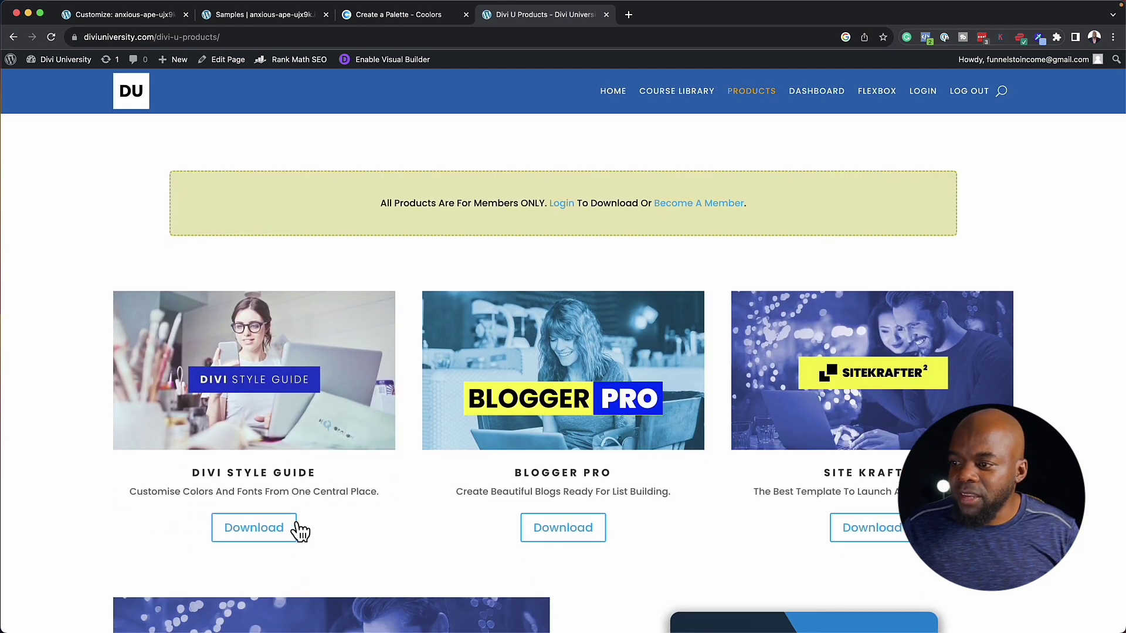